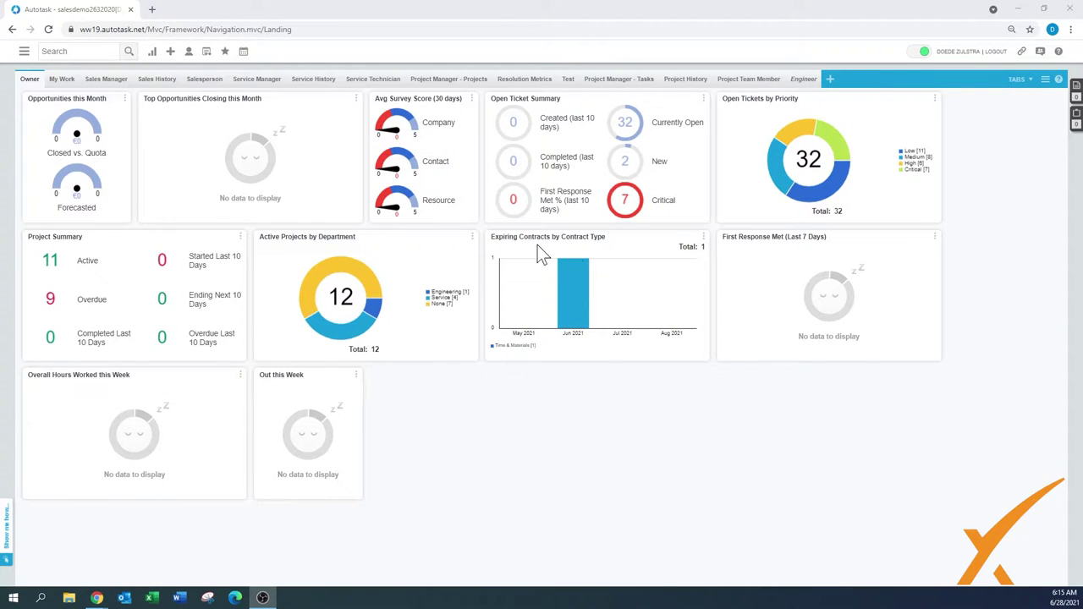
- Launch LiveReports Designer from the Reports section of Autotask's main menu
click(23, 51)
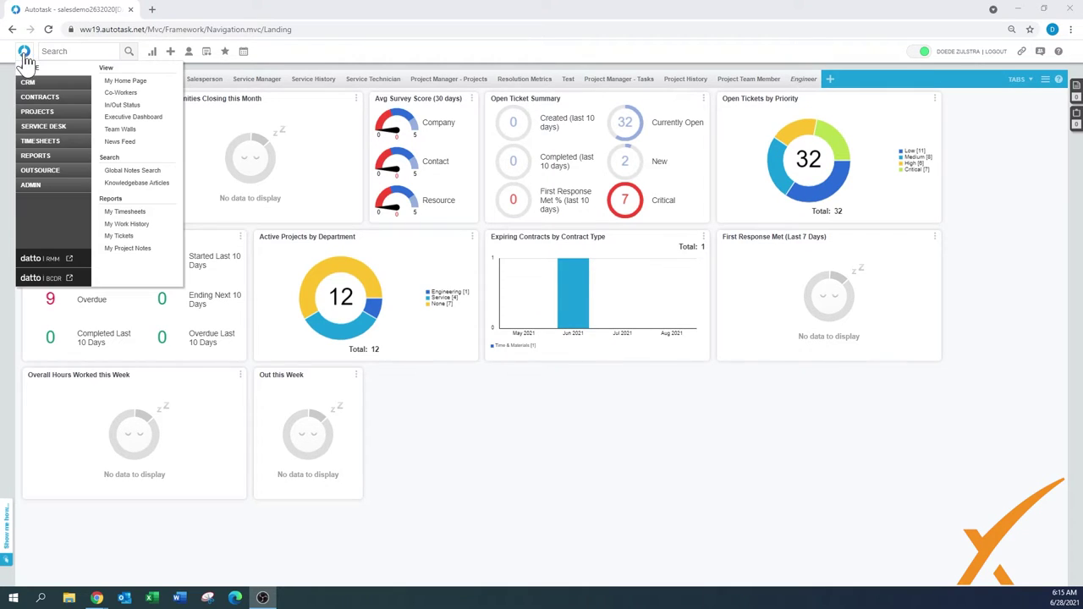
click(35, 159)
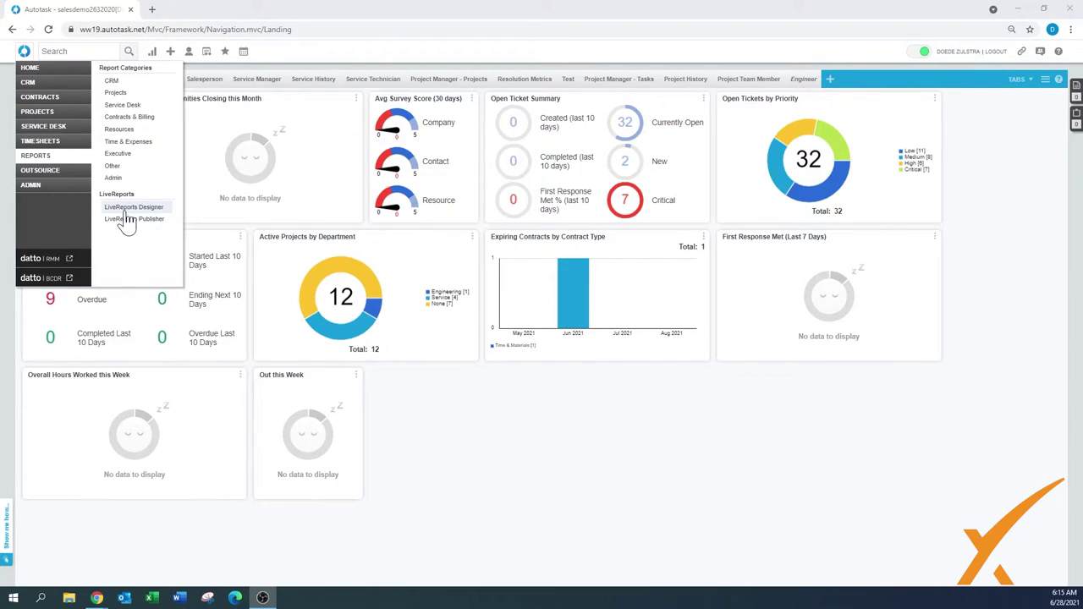
click(149, 212)
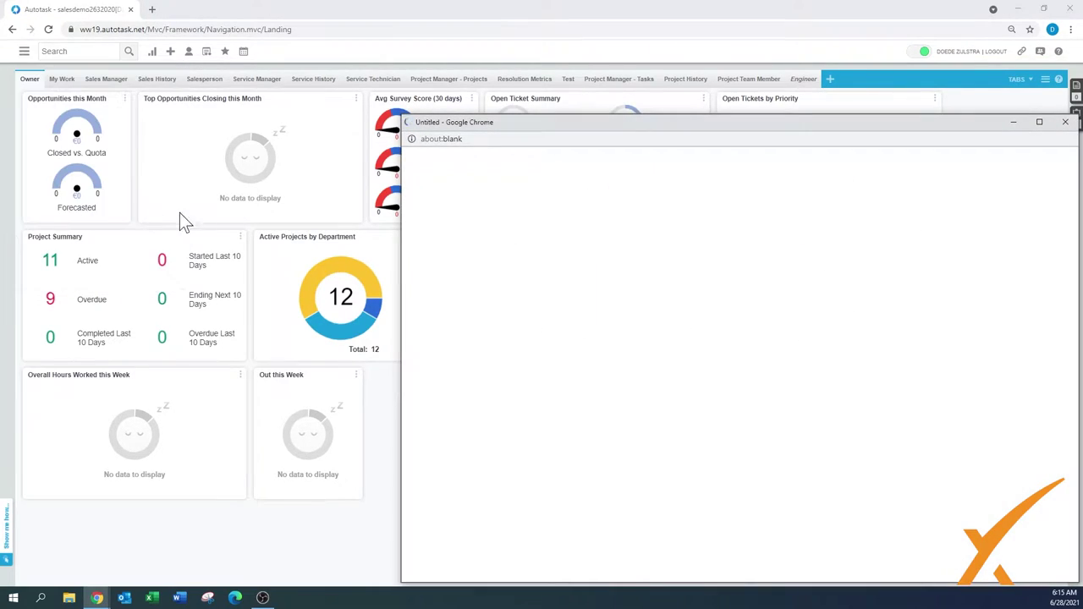
- Maximize the designer window and expand System Reports down to Approved & Posted
click(1039, 123)
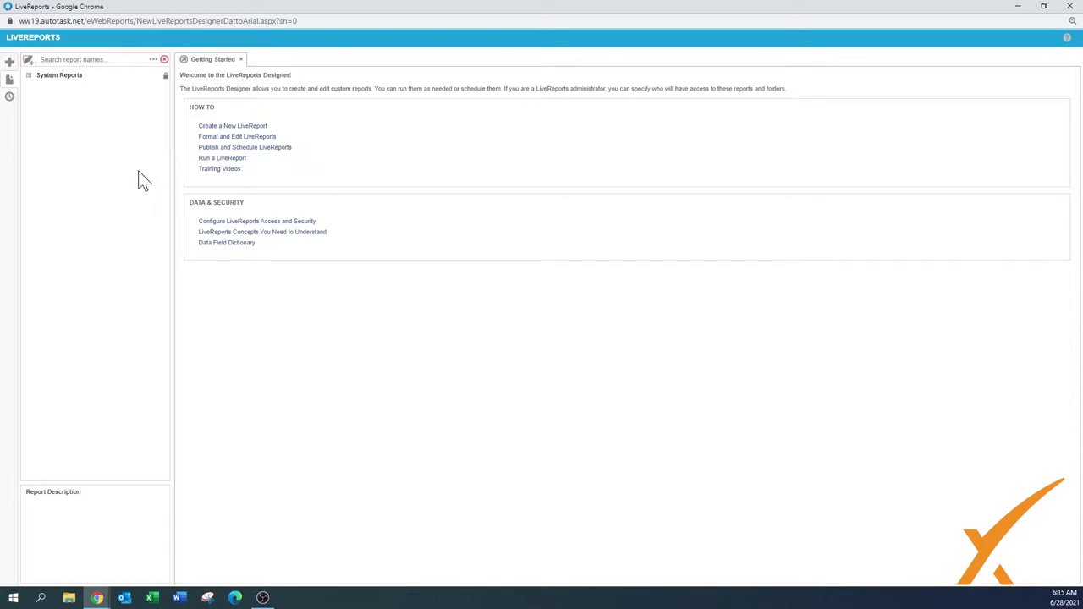
double_click(51, 76)
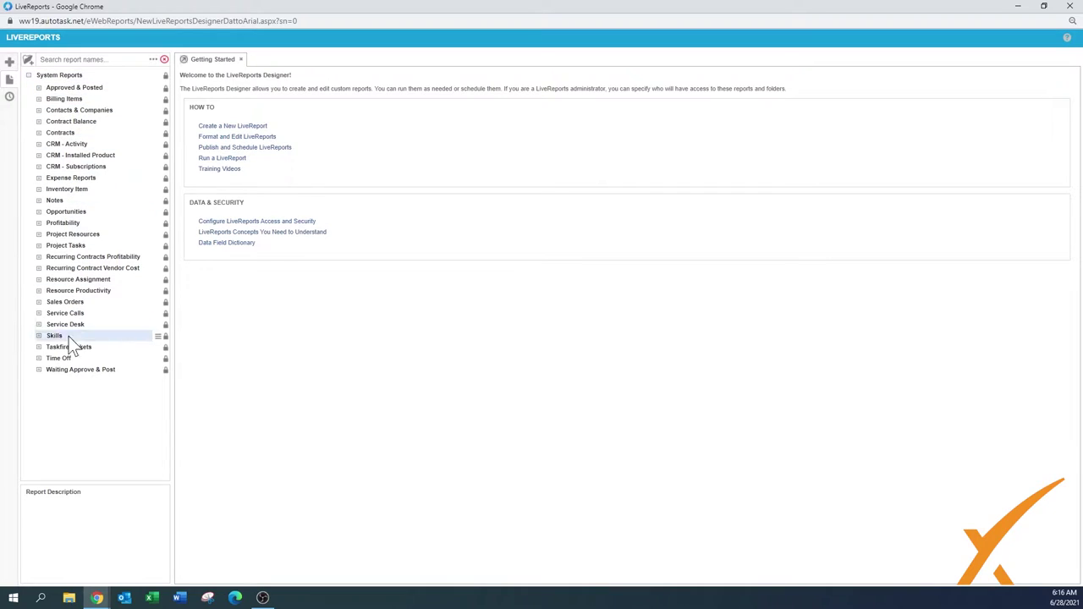
click(39, 89)
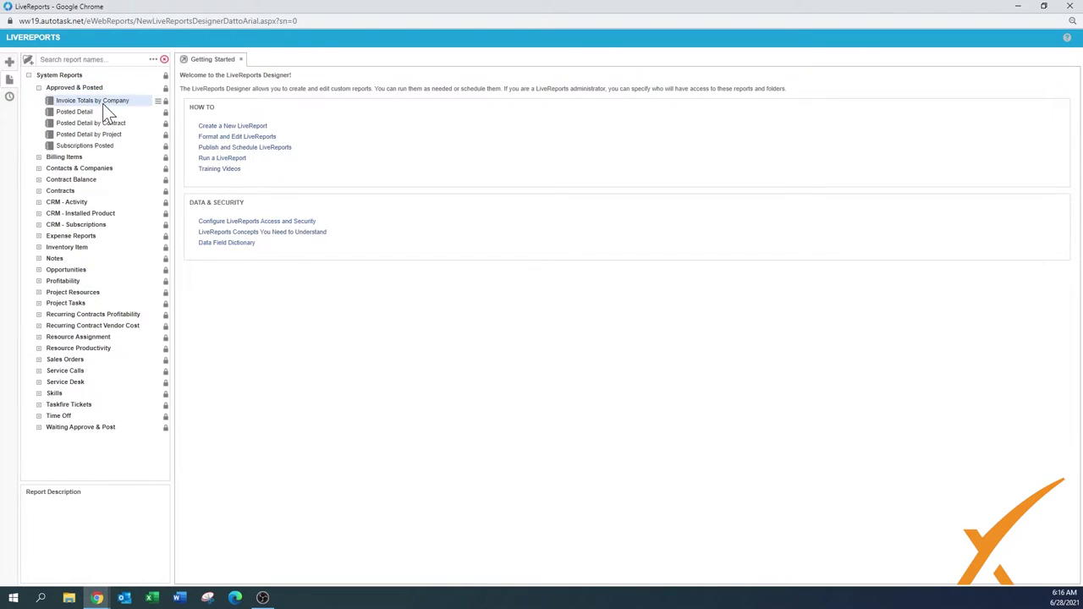
- Start a copy of the Invoice Totals by Company report from its options menu
click(158, 102)
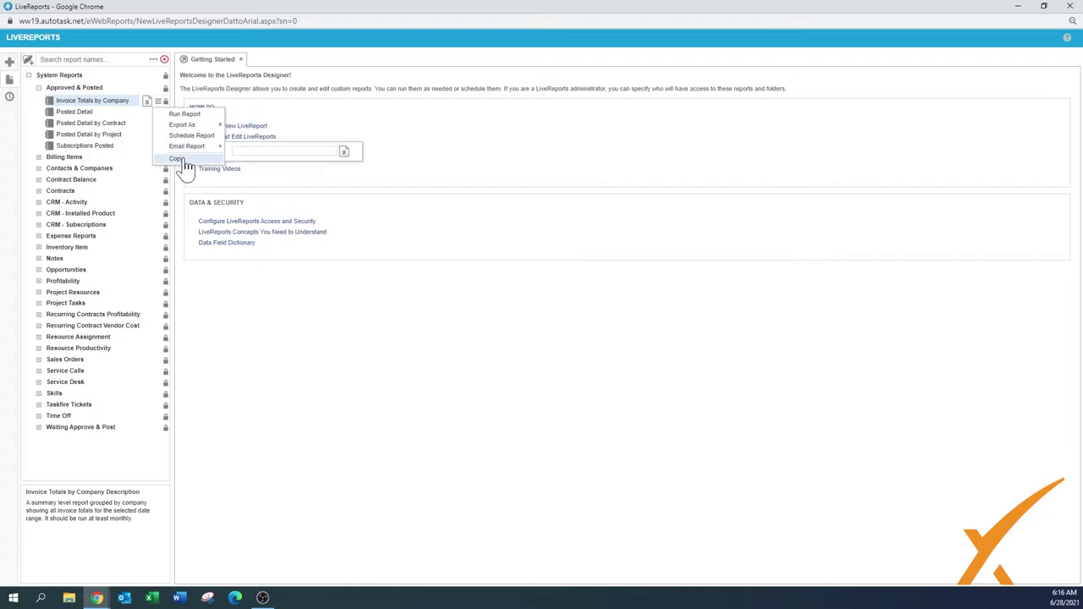
mouse_move(185, 129)
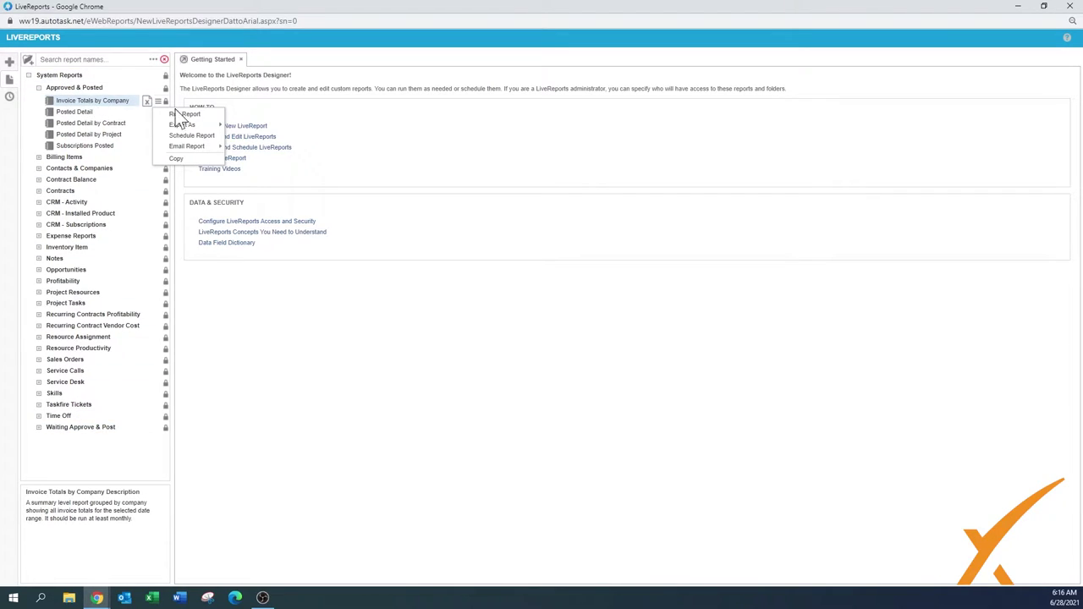
click(177, 161)
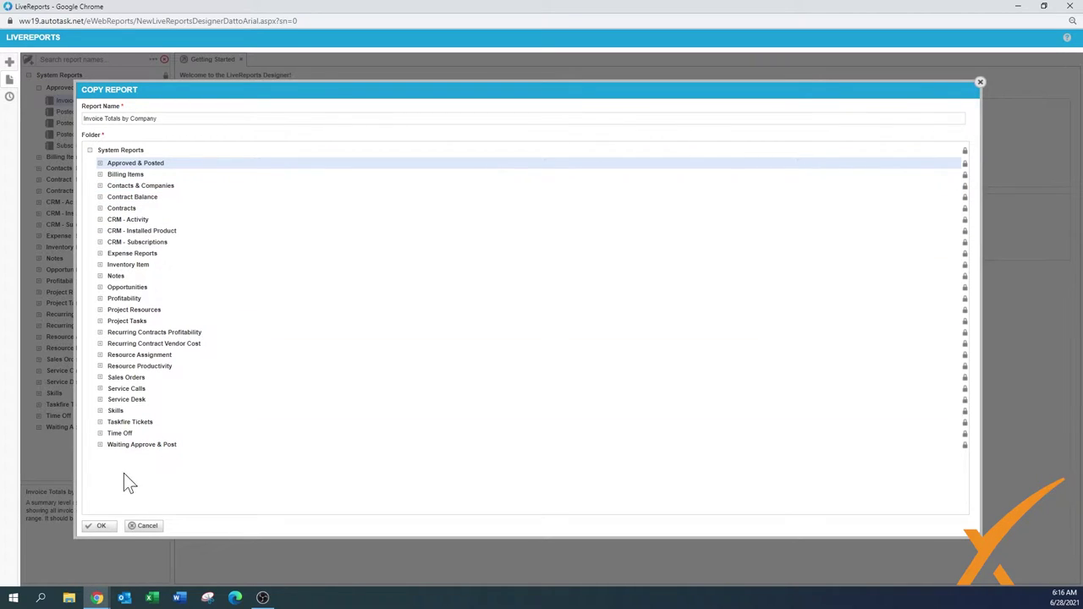
- Dismiss the copy dialog and add a report folder named 'New Reports' above System Reports
click(980, 82)
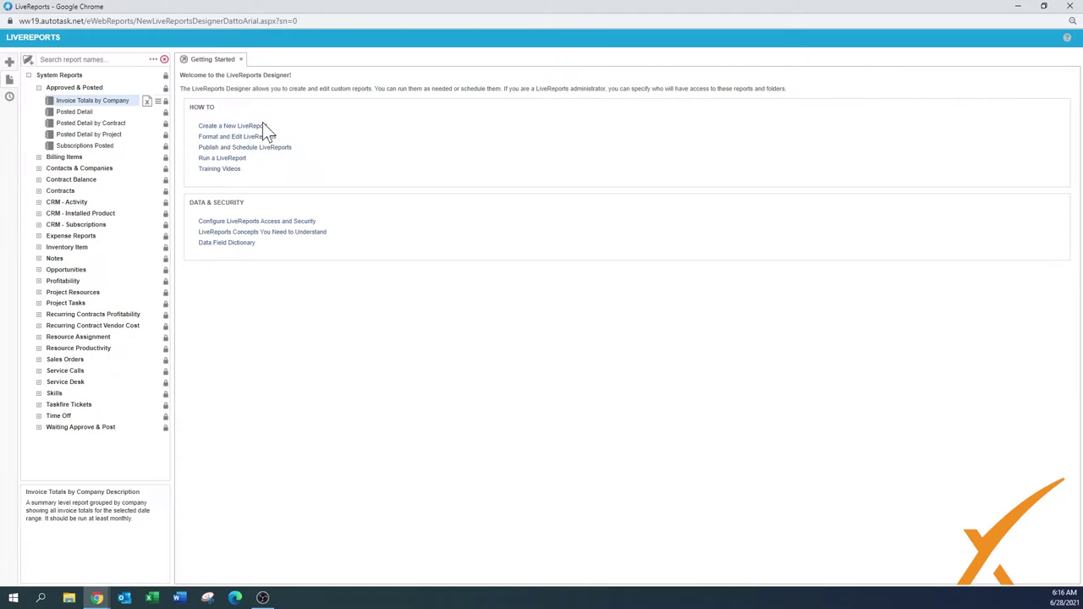
click(28, 74)
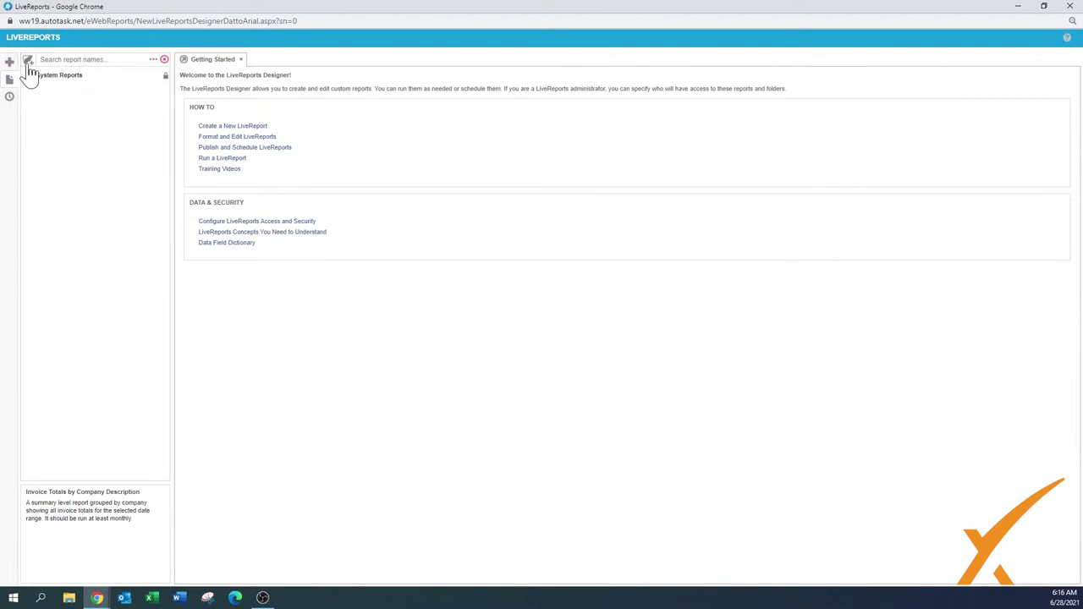
click(27, 60)
key(BackSpace)
text(Cu)
text(orts)
key(Return)
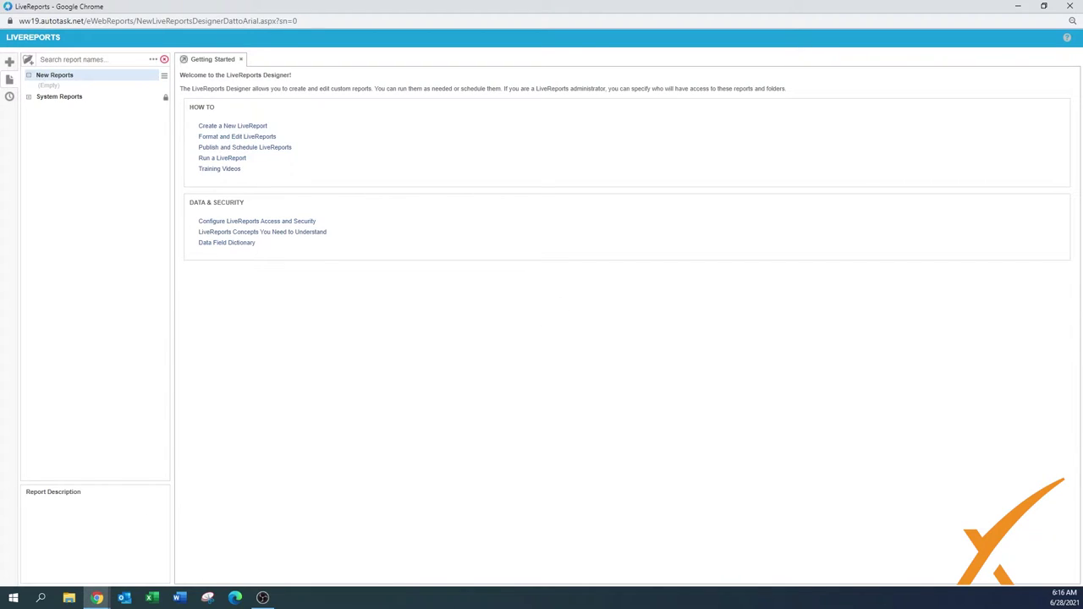
- Copy Invoice Totals by Company into New Reports as 'Invoice Totals by Company - Copy'
click(28, 96)
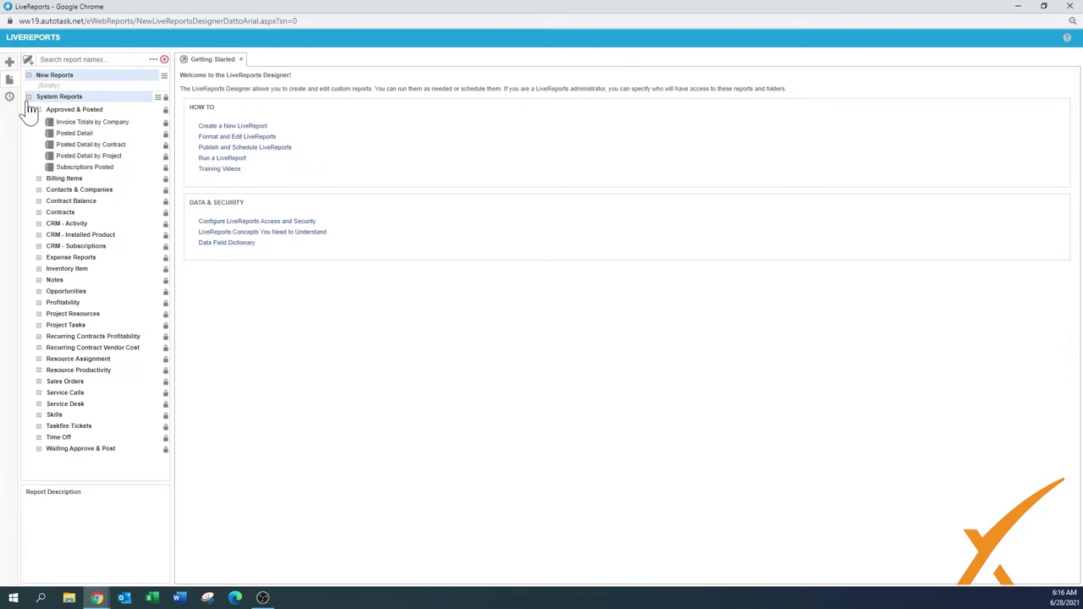
click(158, 124)
click(175, 182)
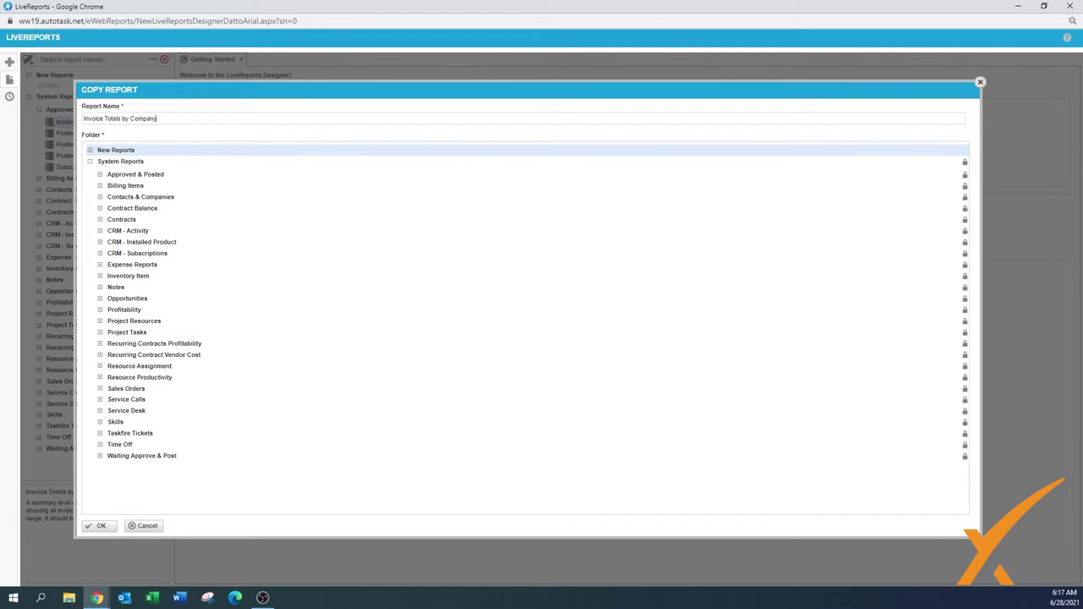
text(- Copy)
click(100, 528)
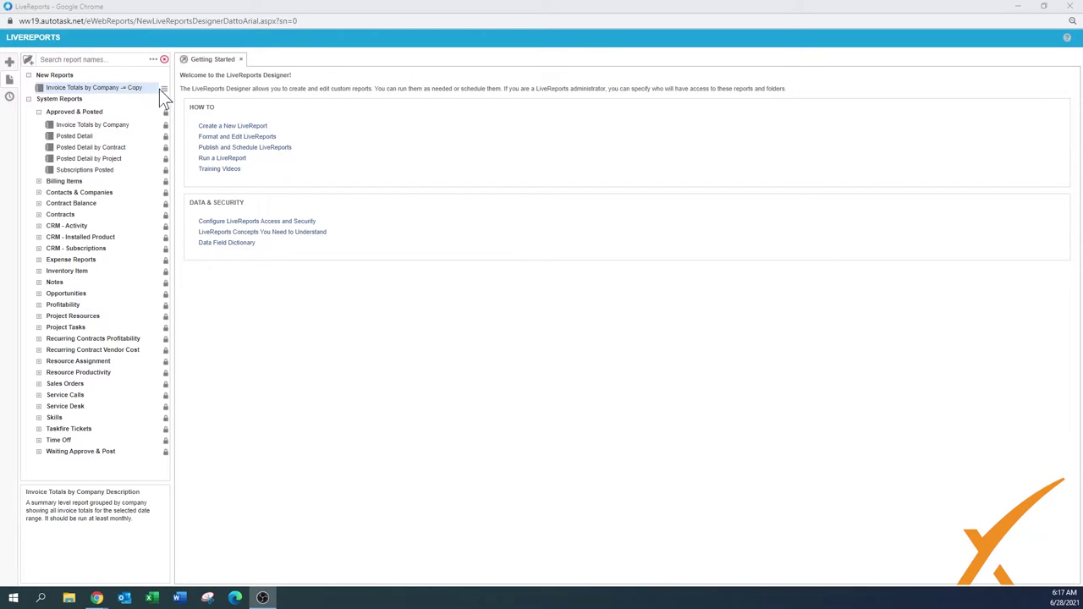
- Open 'Invoice Totals by Company - Copy' for editing and select the row 12 page footer cell
click(165, 88)
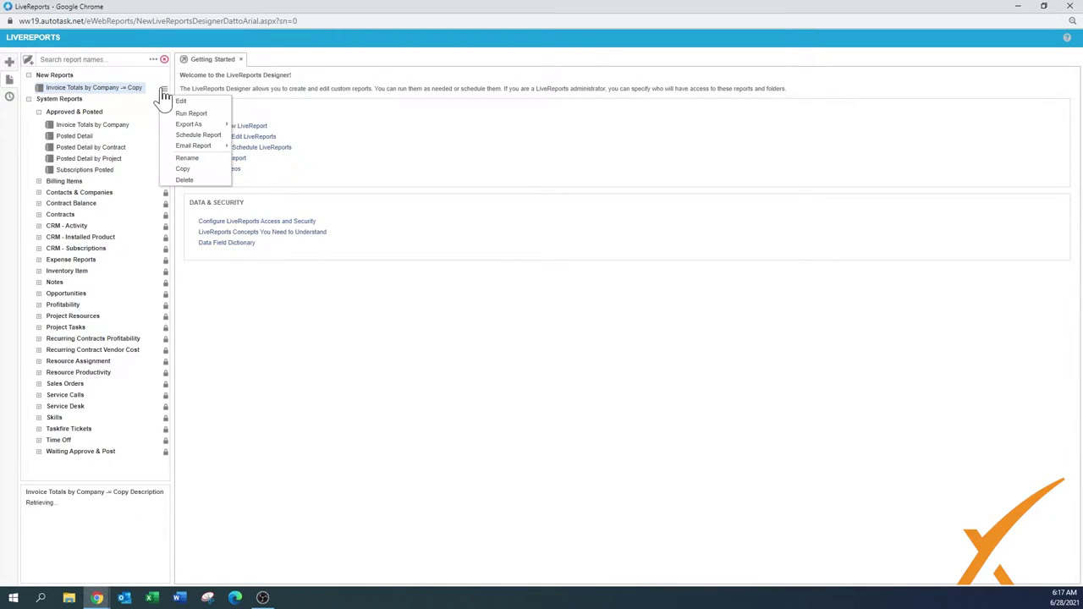
click(182, 101)
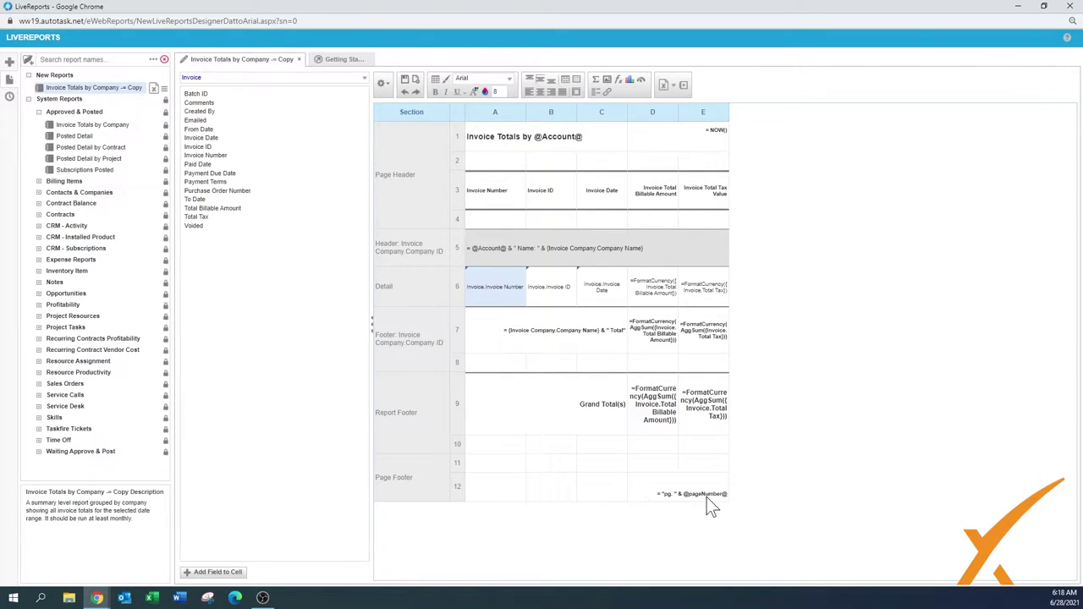
click(665, 495)
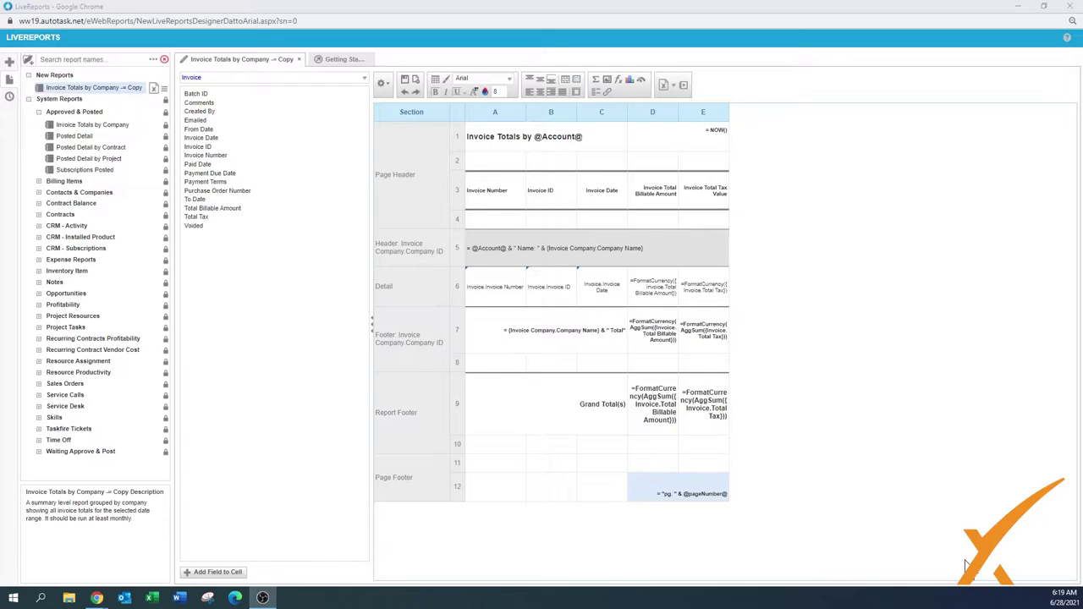
- Append ' - TEST' to the report title in cell A1
double_click(487, 146)
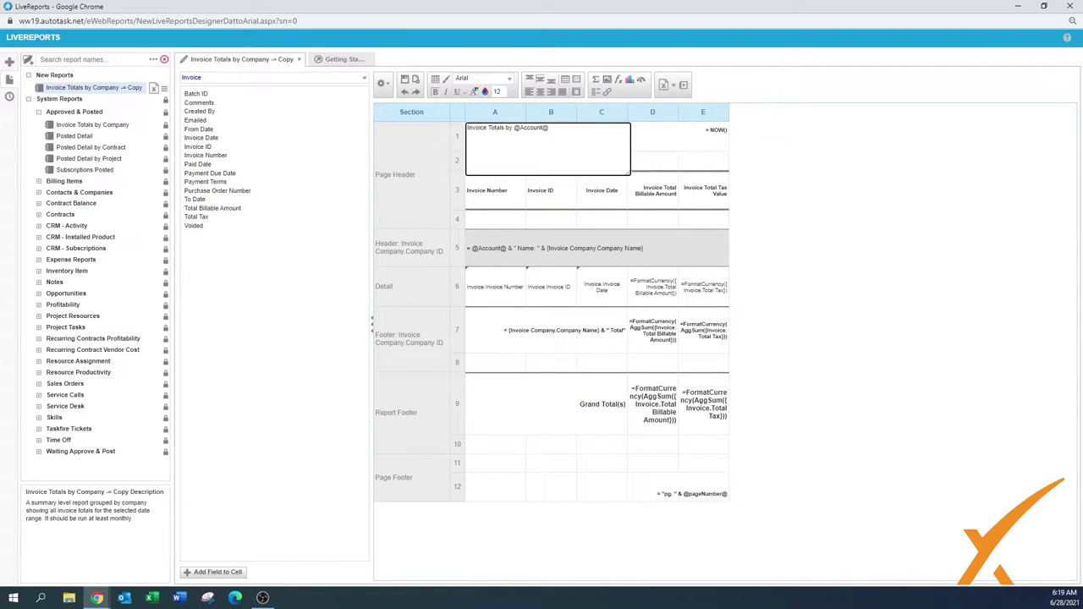
text(- TEST)
key(Return)
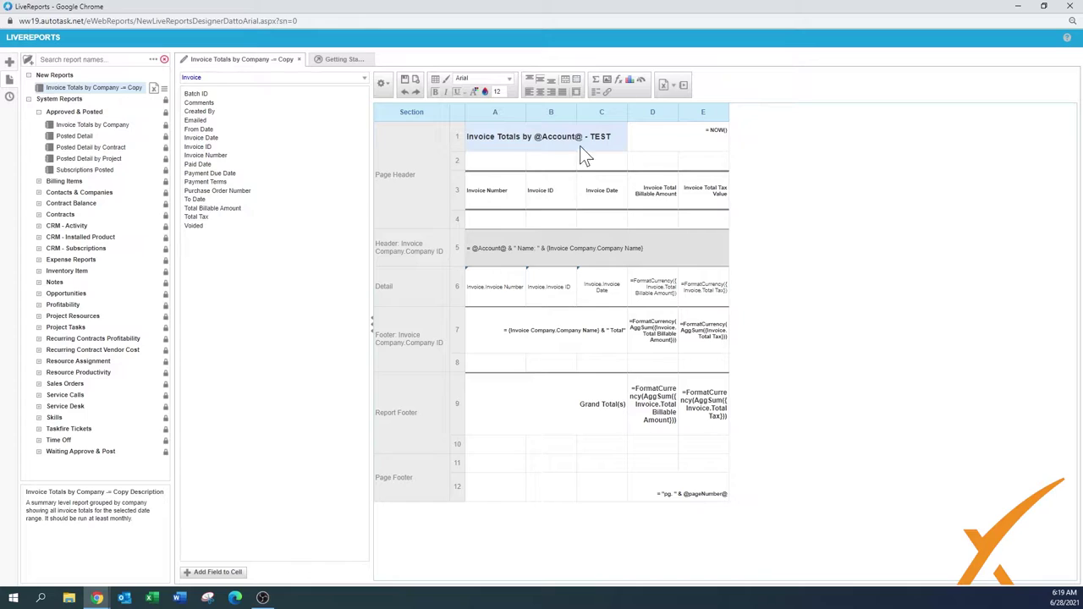
- Select the =NOW() date cell, then the Invoice Number and Invoice ID headings
click(712, 140)
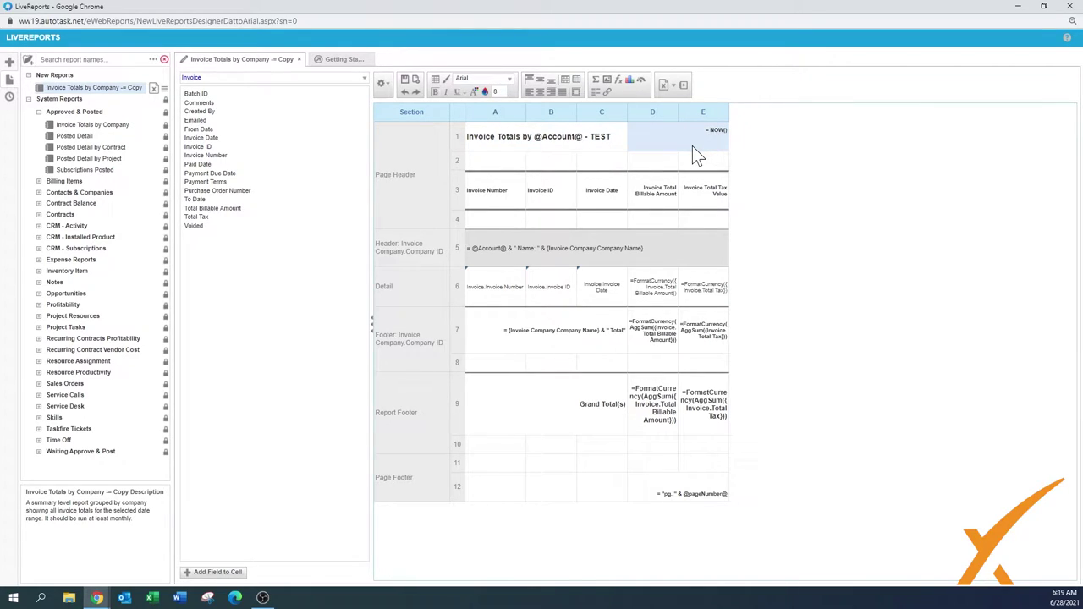
click(477, 202)
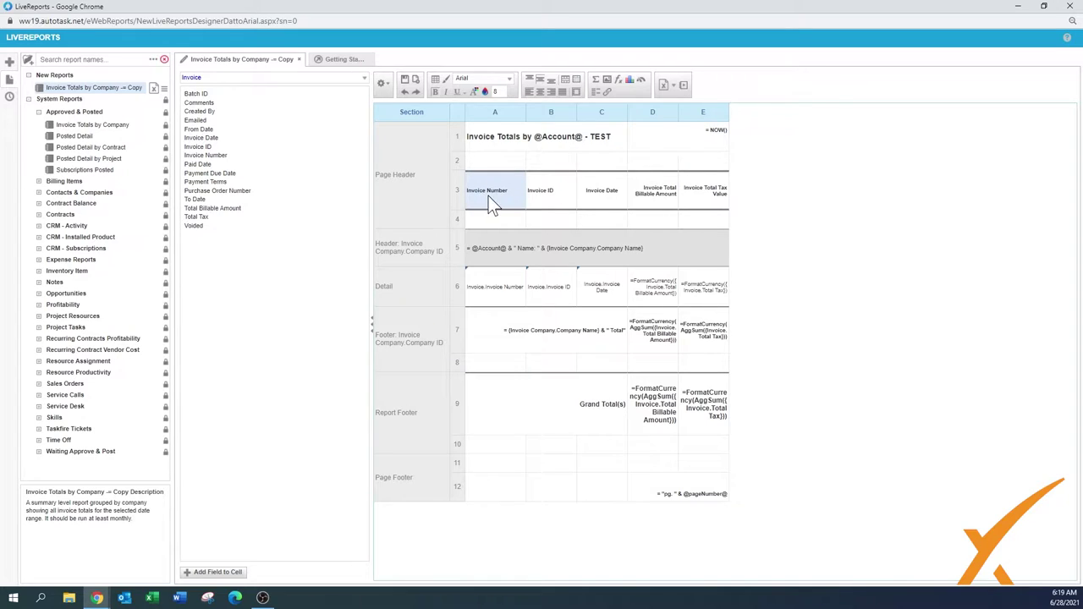
click(545, 198)
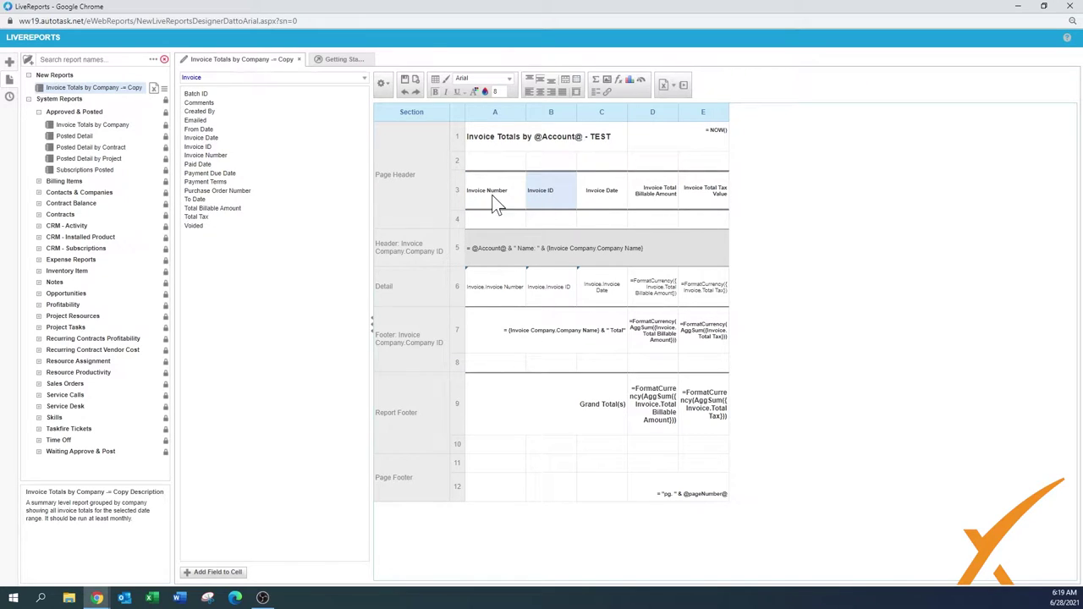
click(507, 197)
click(559, 200)
- Open Format Cells for the Invoice ID heading and review its Border and Conditional tabs
right_click(542, 207)
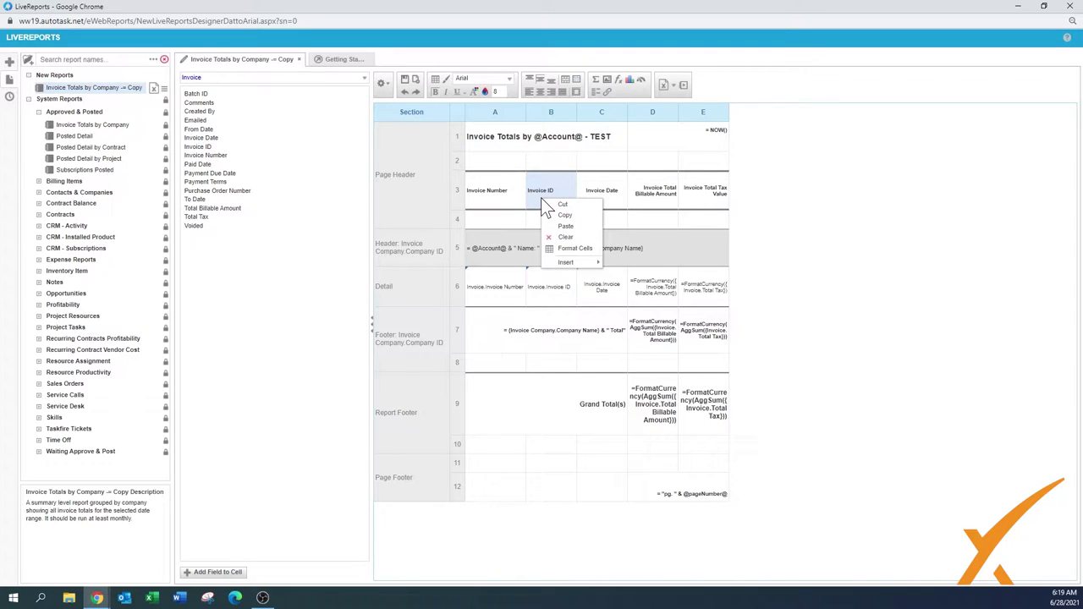
click(573, 249)
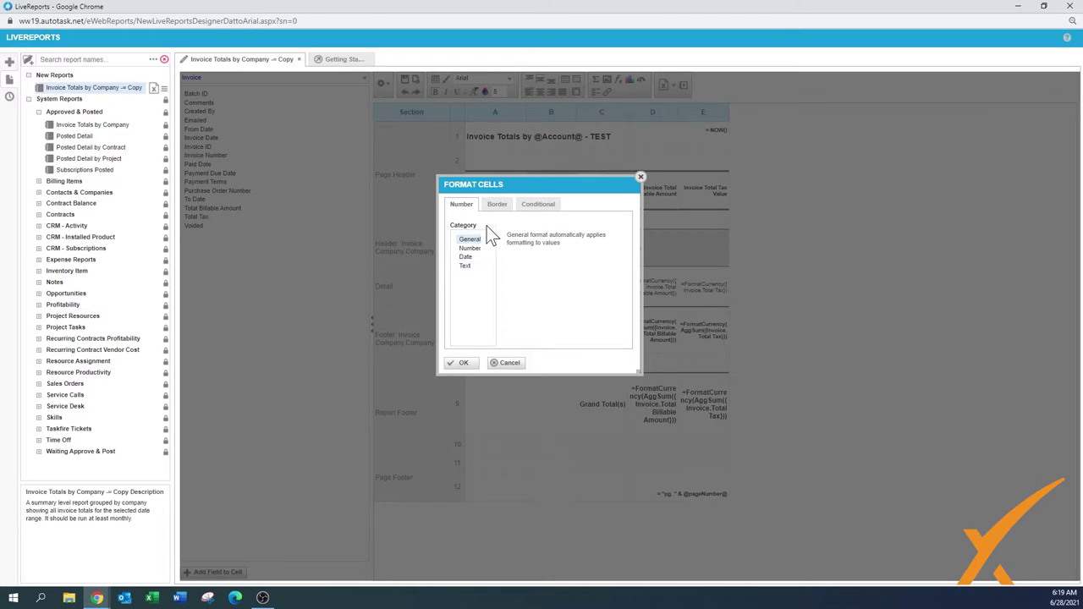
click(498, 206)
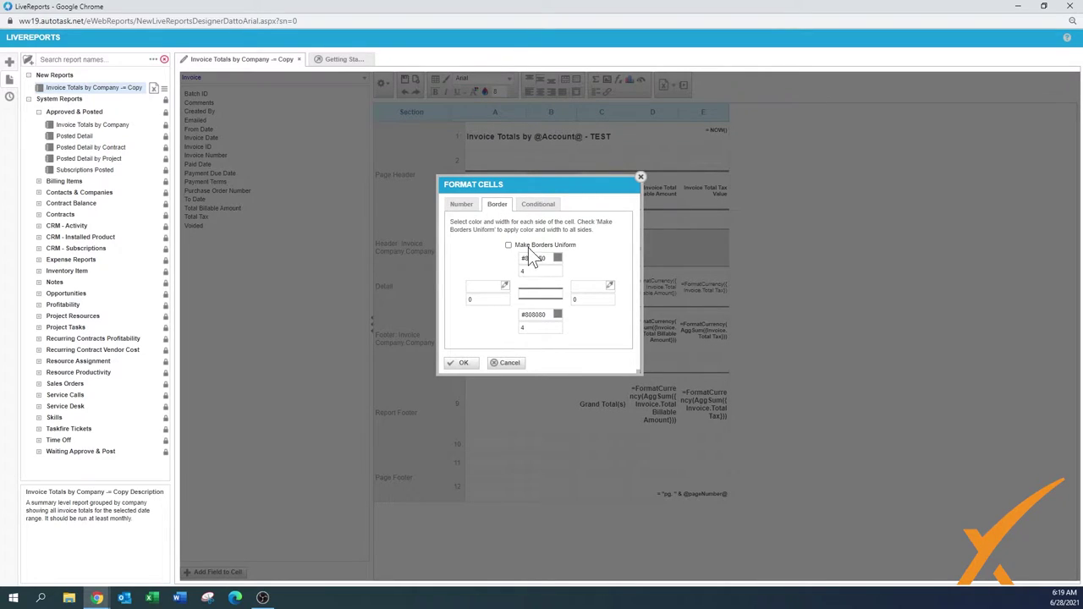
click(536, 206)
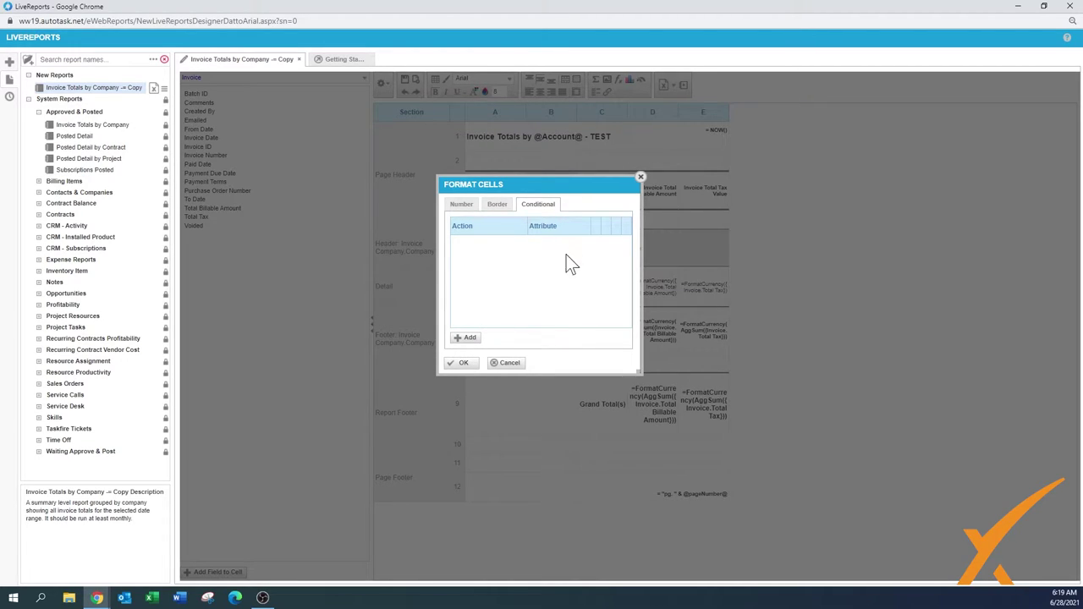
click(509, 364)
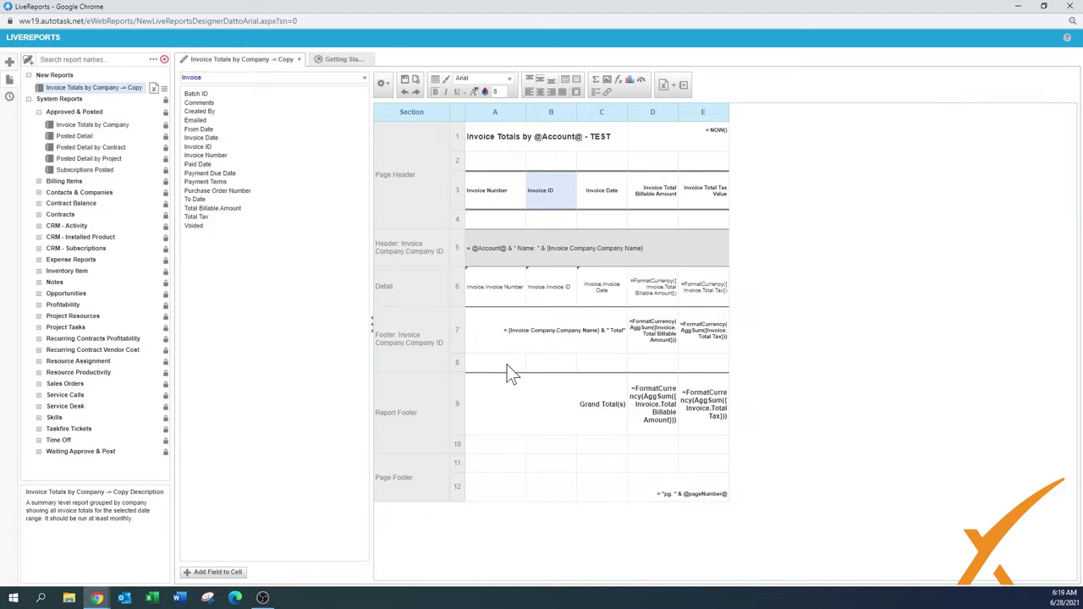
click(489, 260)
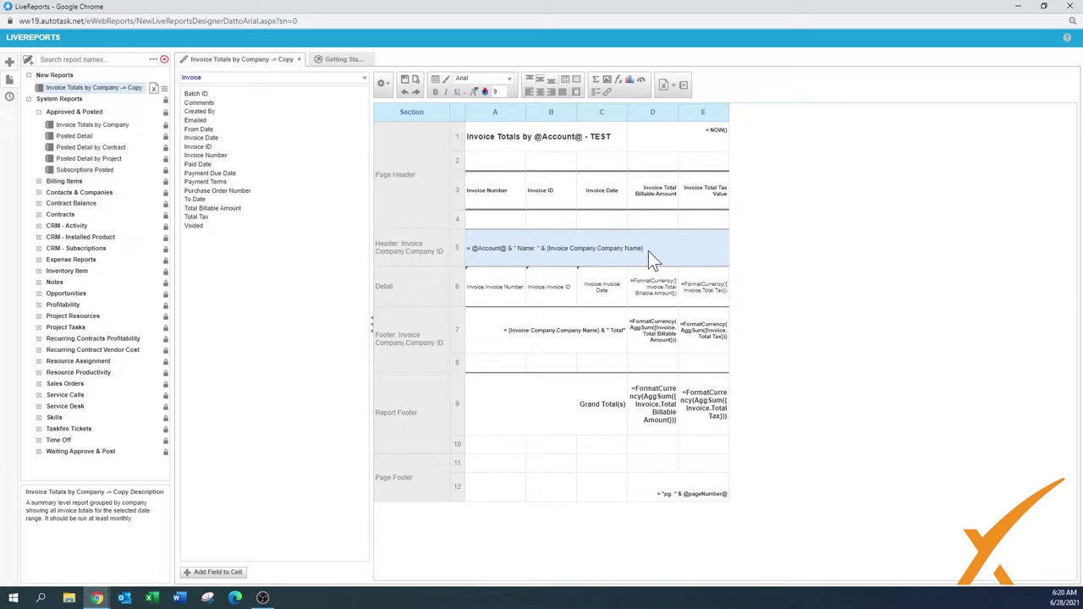
click(482, 295)
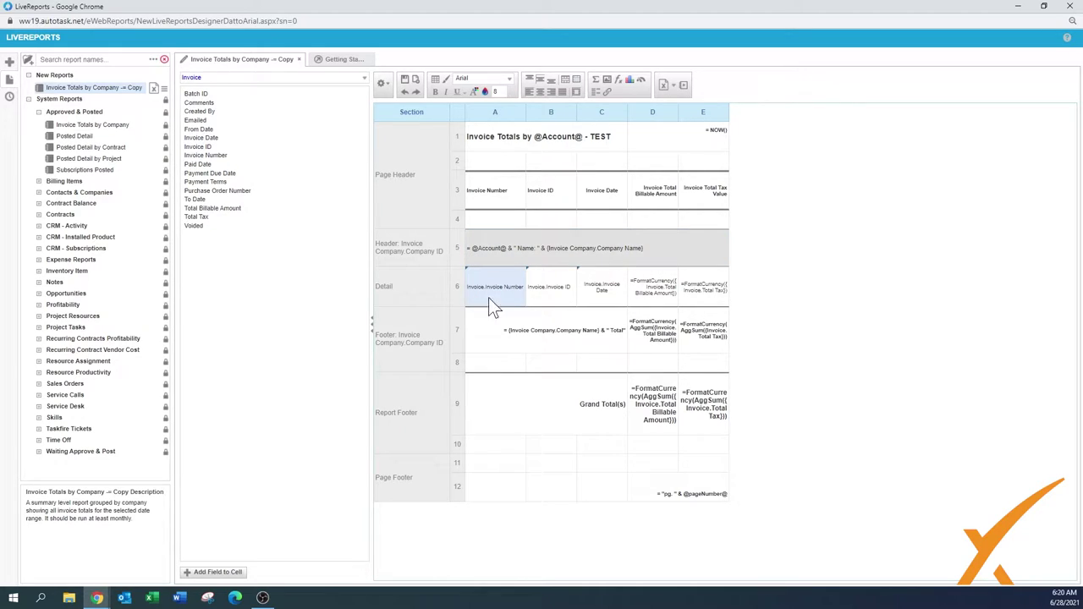
click(560, 298)
click(610, 292)
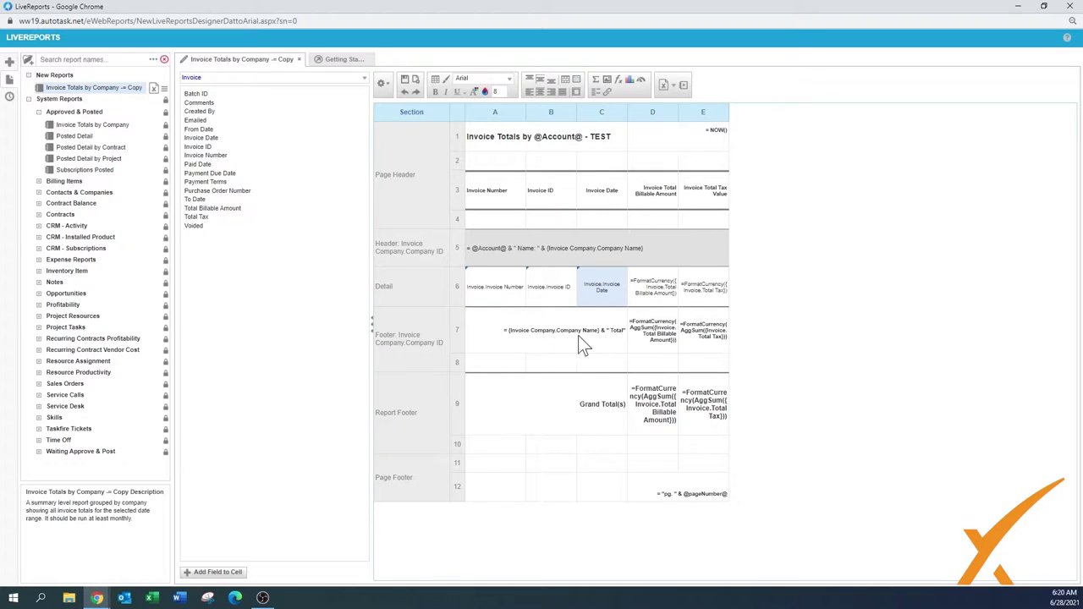
click(670, 339)
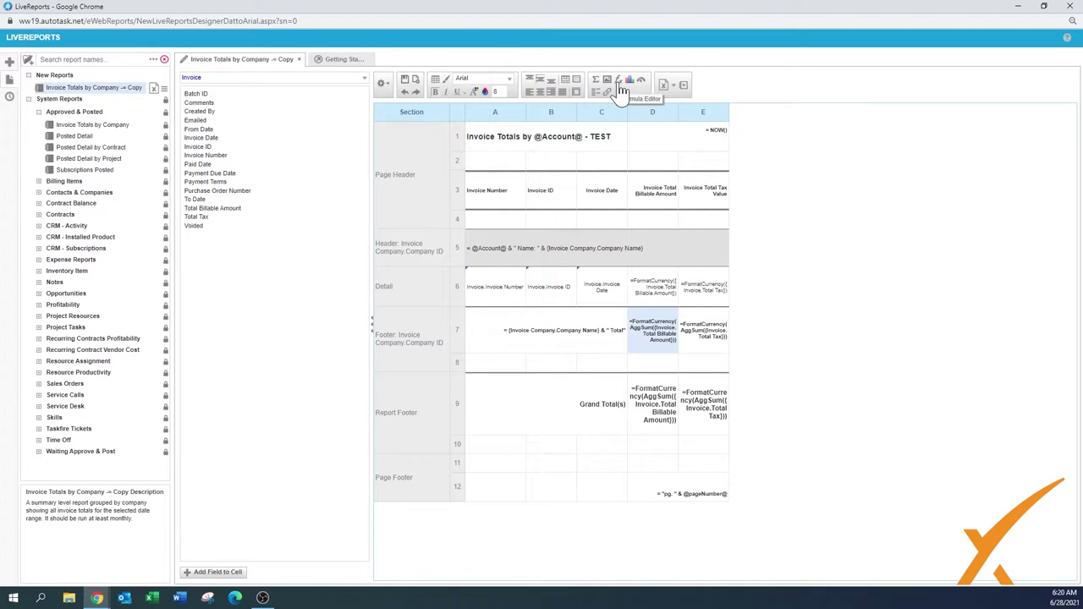
- Open the D7 subtotal's formula in the Formula Editor, keeping Invoice as the field table
click(621, 88)
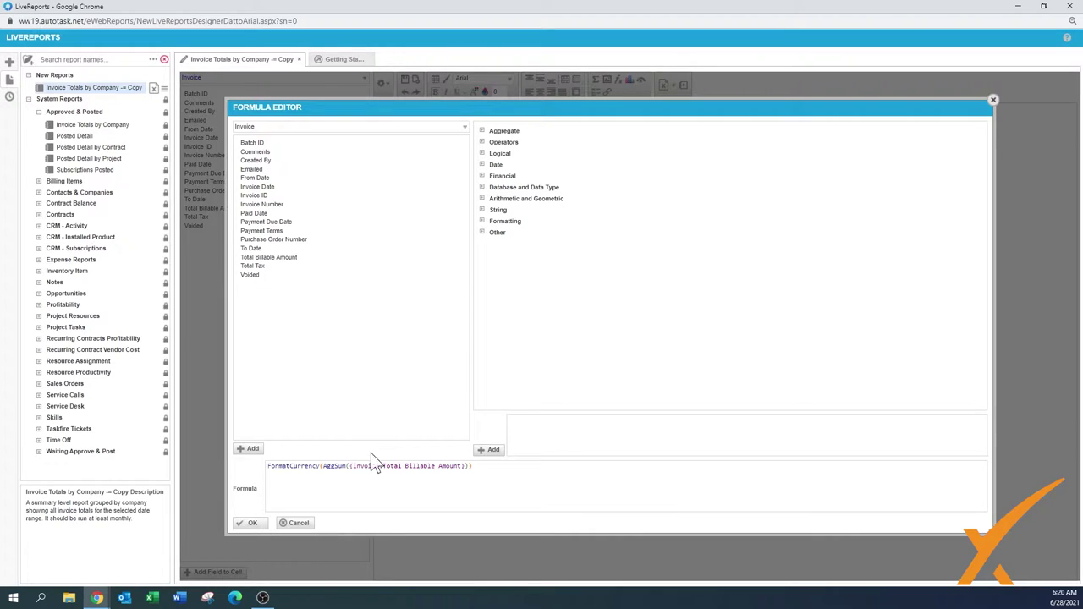
click(264, 127)
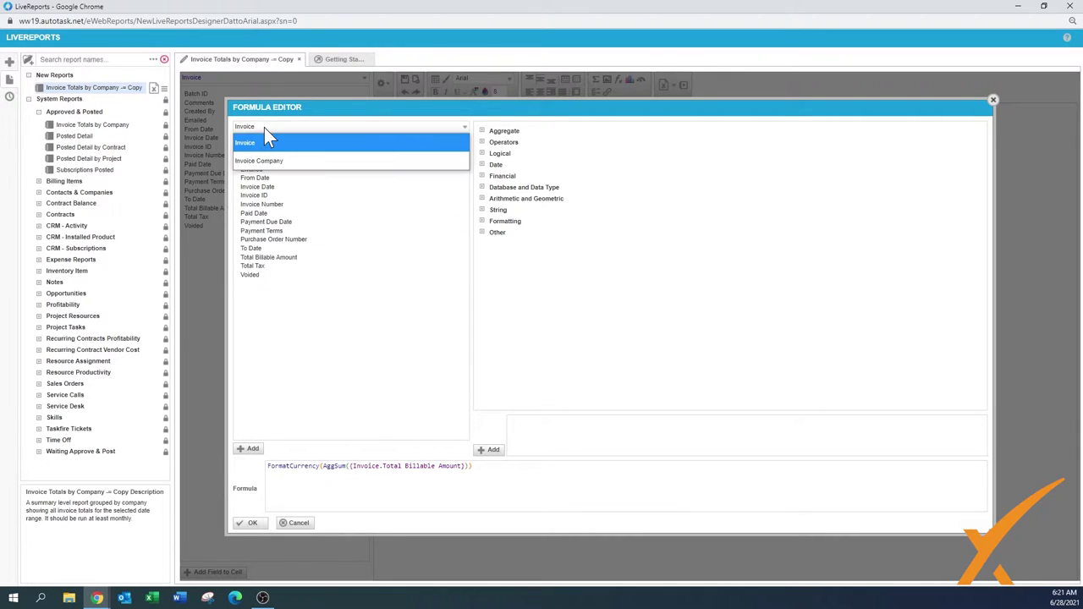
click(262, 144)
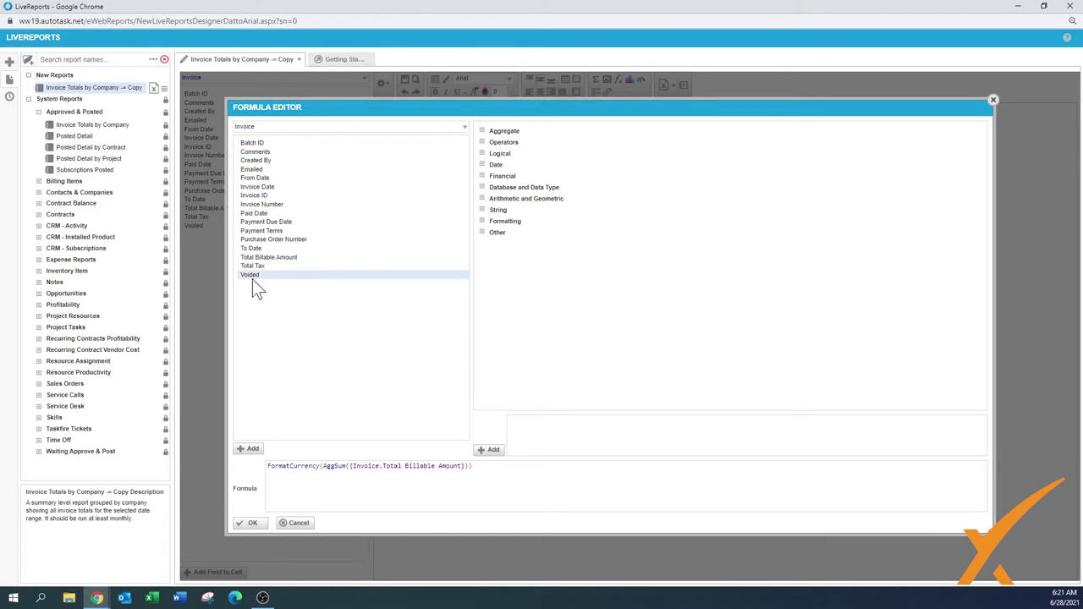
- Expand the Aggregate, Operators, Logical and Date function categories
click(482, 132)
click(482, 206)
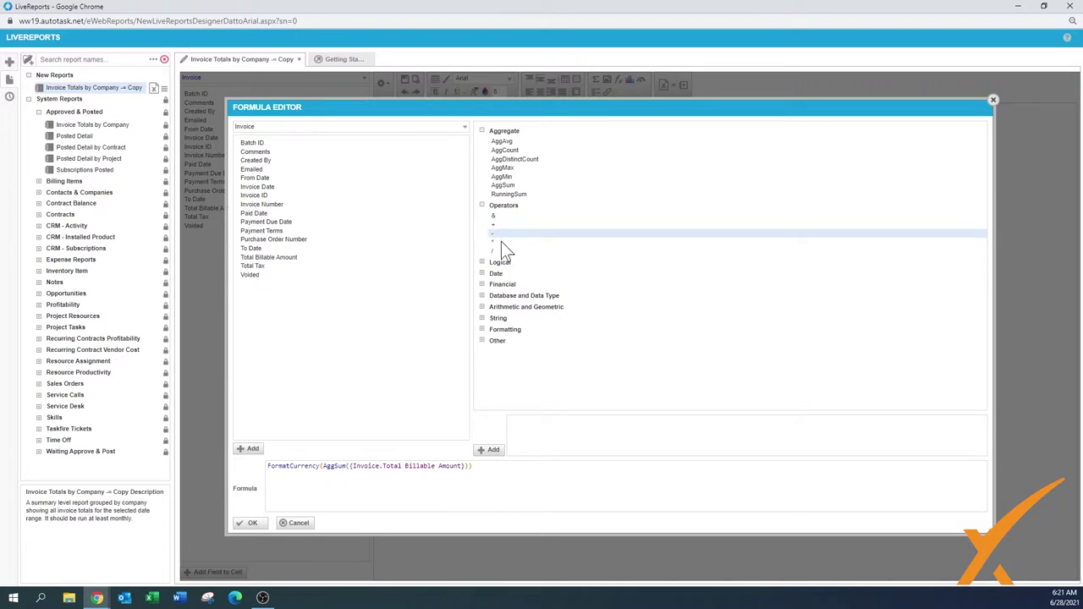
click(482, 262)
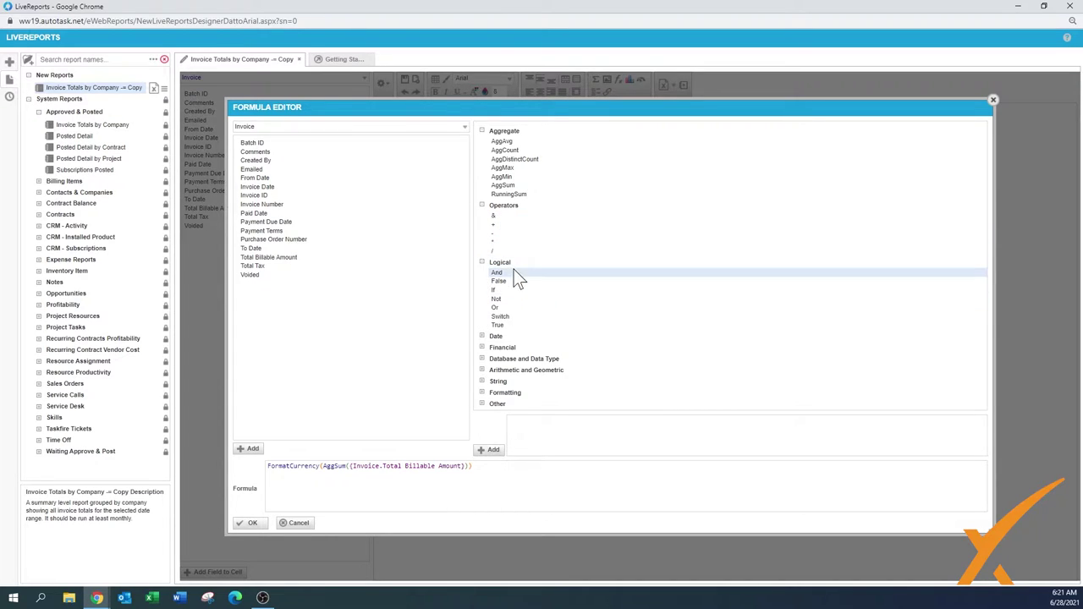
click(482, 336)
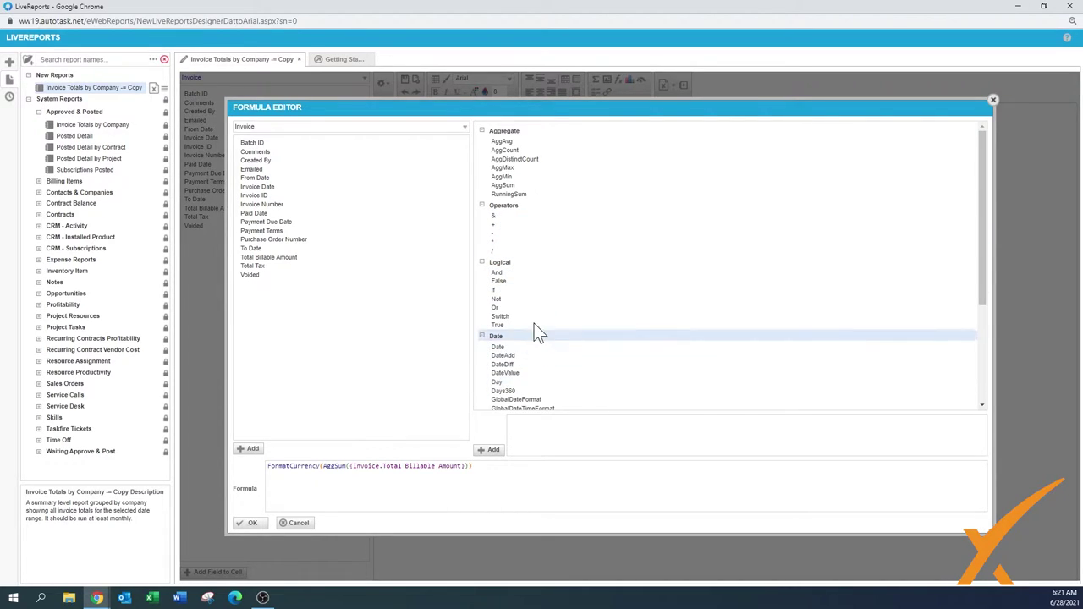
scroll(534, 323, down, 3)
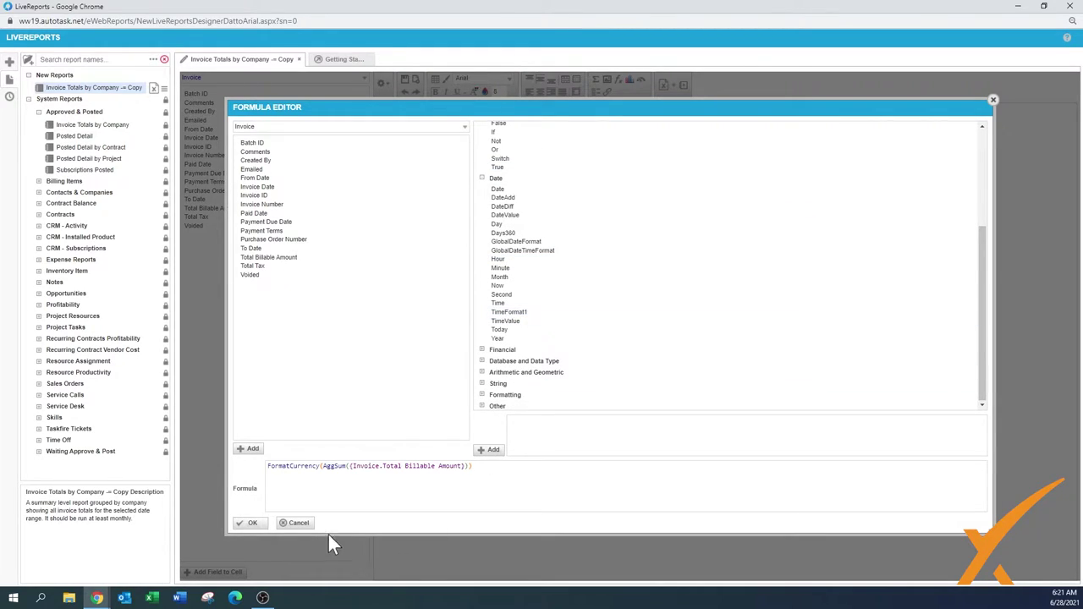
- Cancel the Formula Editor unchanged and open Report Categories from the gear menu
click(296, 523)
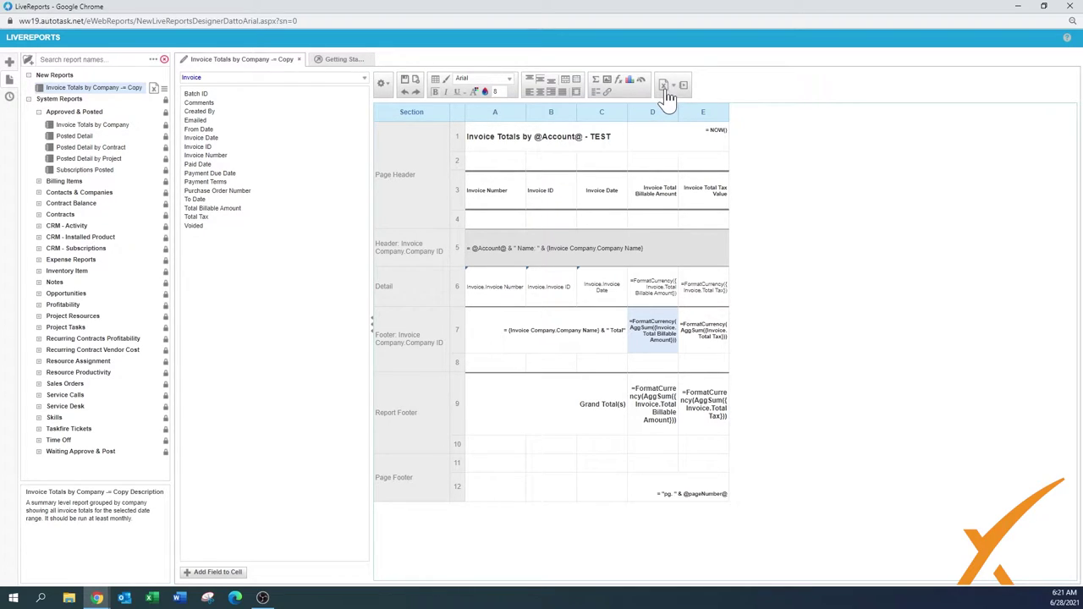
click(385, 86)
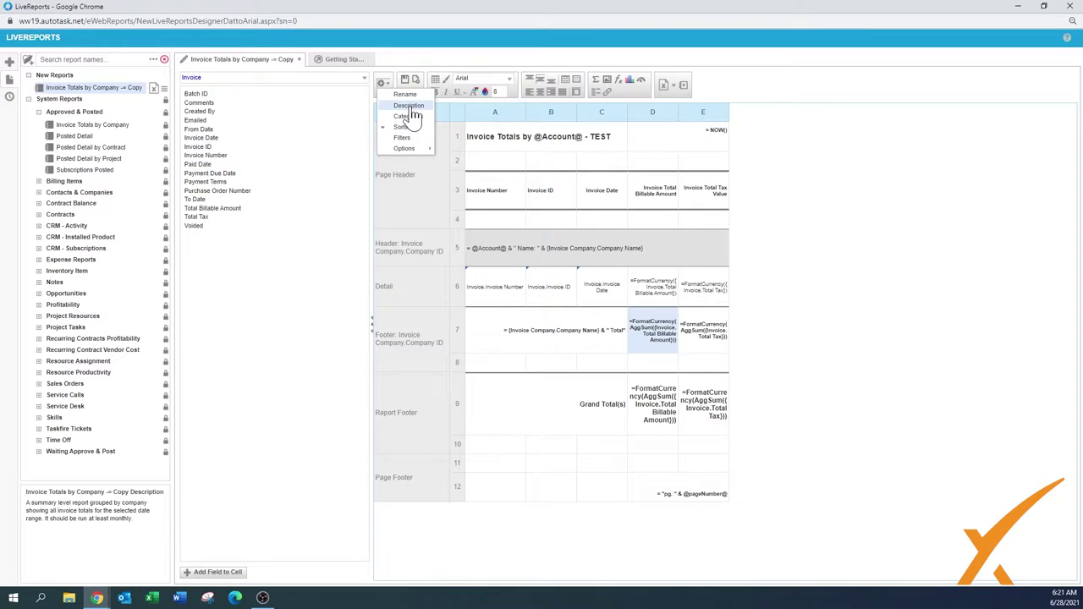
click(412, 127)
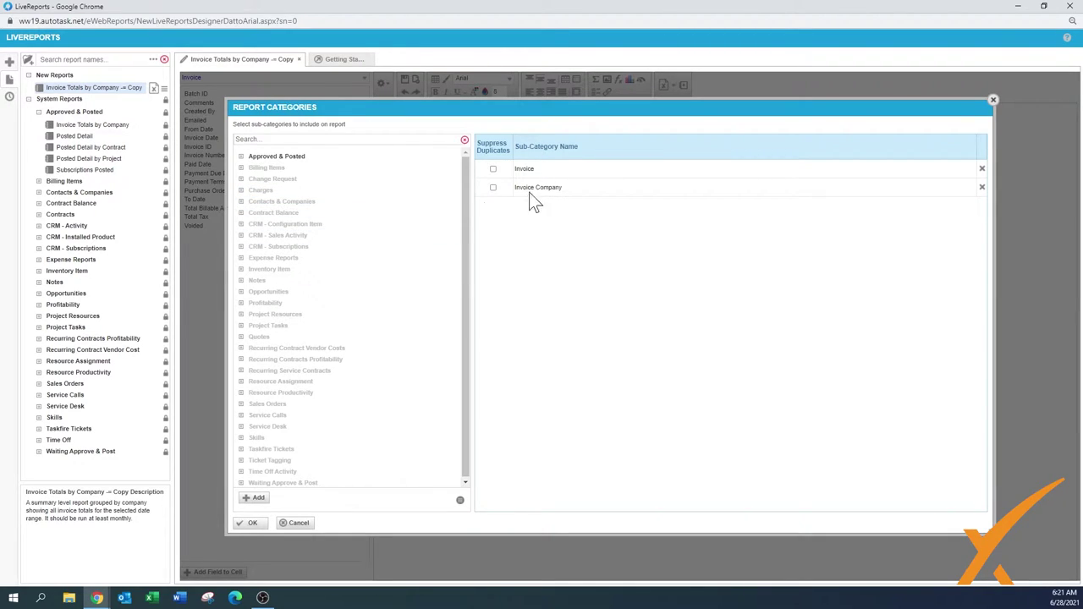
- Remove the Invoice Company and Invoice sub-categories from the report
click(241, 168)
click(241, 167)
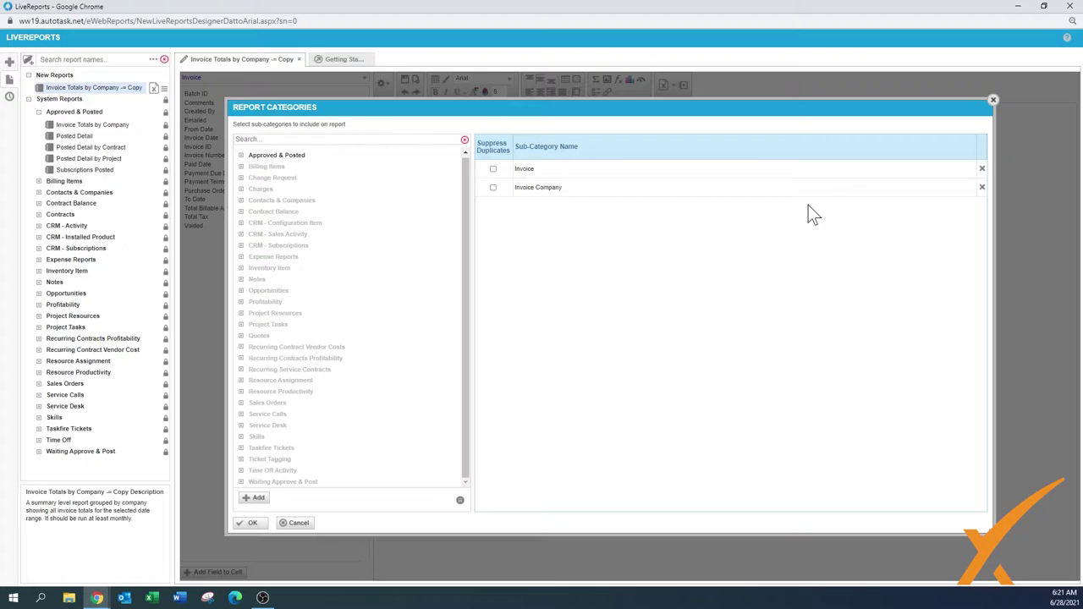
click(982, 188)
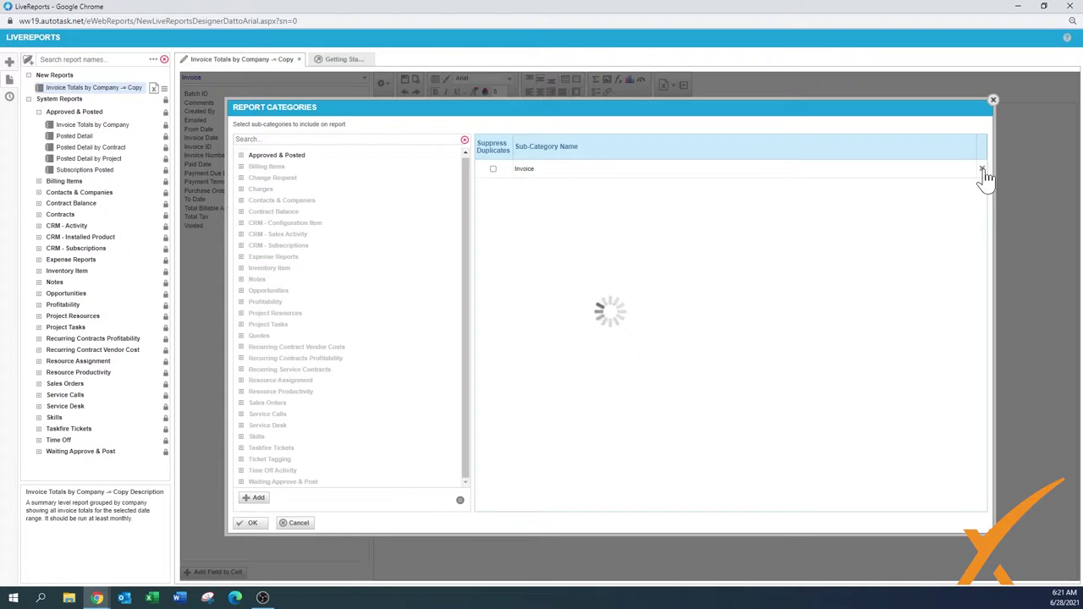
click(981, 169)
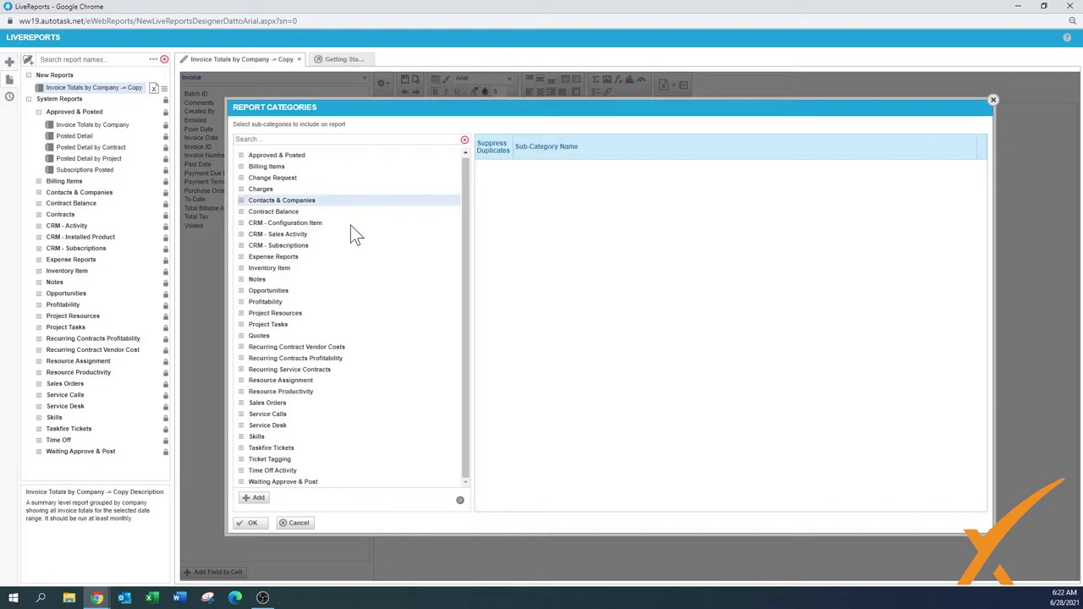
- Browse the Approved & Posted and Inventory Item categories, leaving Quotes expanded
click(241, 155)
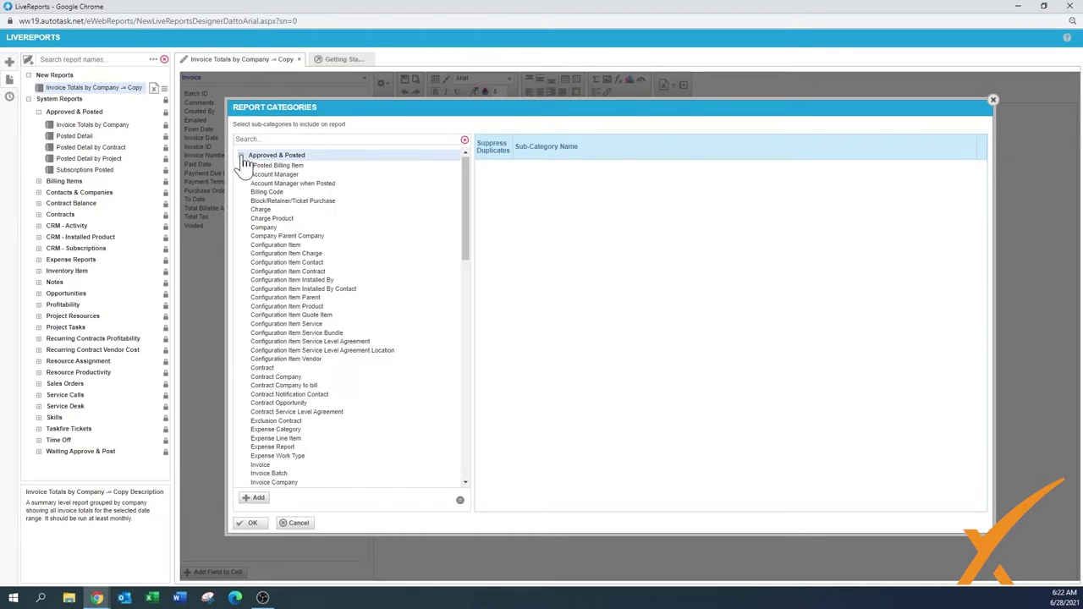
click(242, 156)
click(242, 269)
click(241, 269)
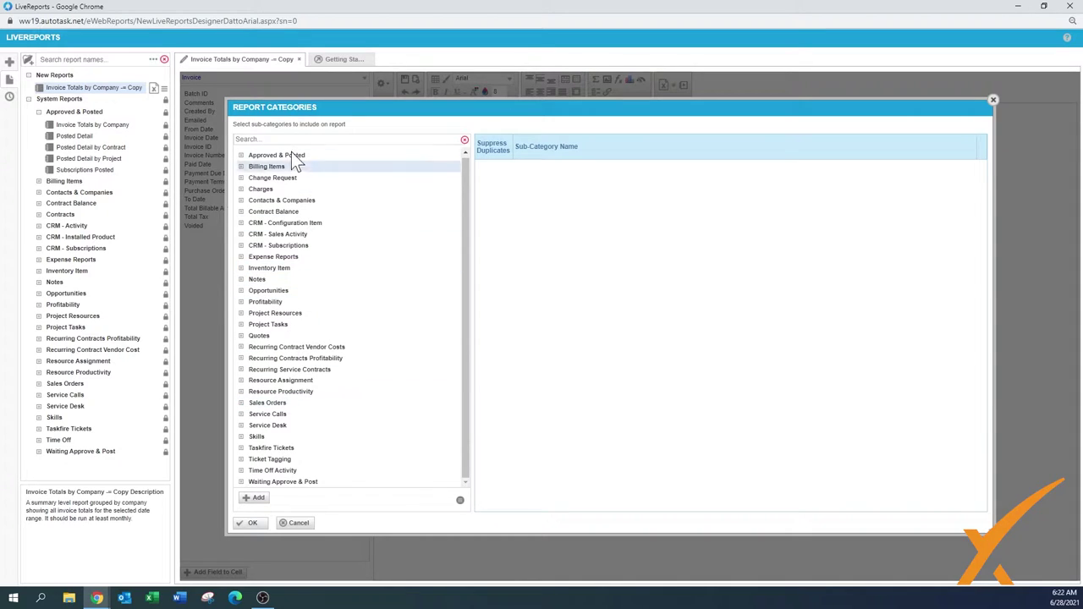
click(241, 336)
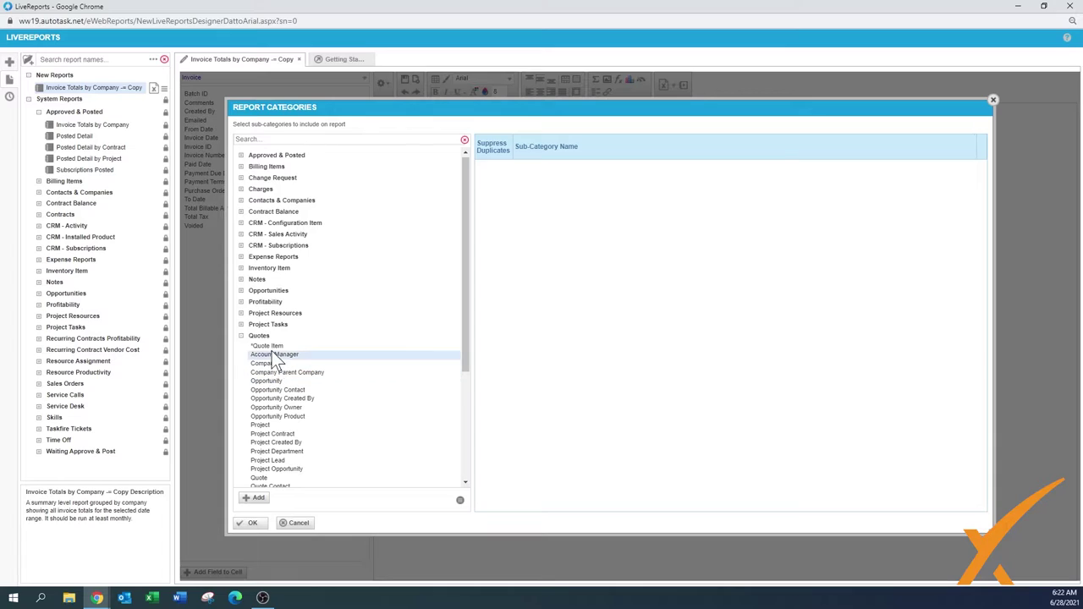
- Add Quote Item from Quotes as the single entry in the Sub-Category Name list
double_click(272, 347)
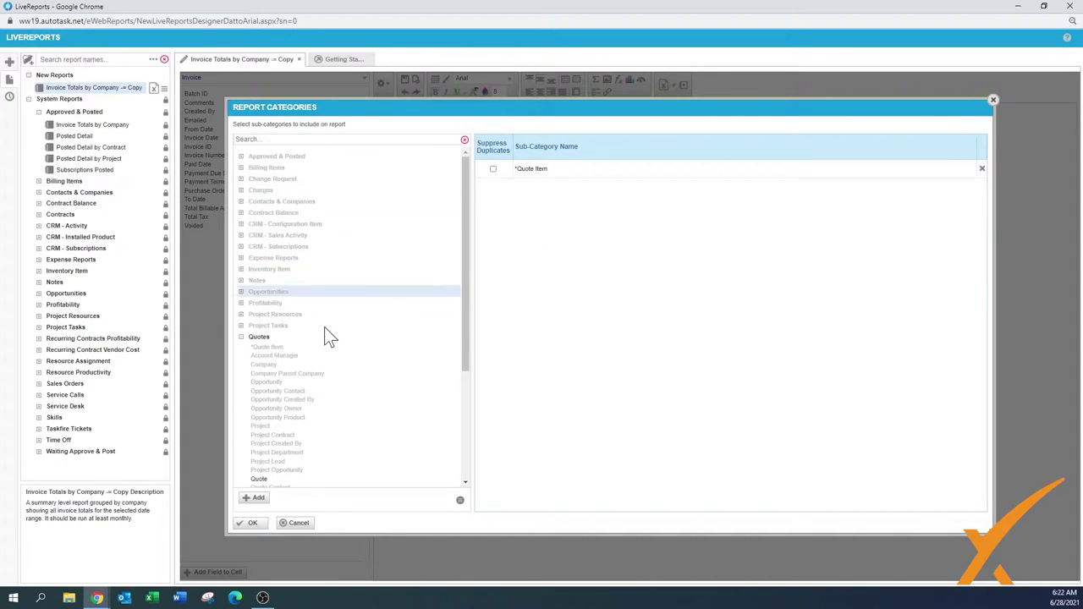
scroll(324, 324, down, 5)
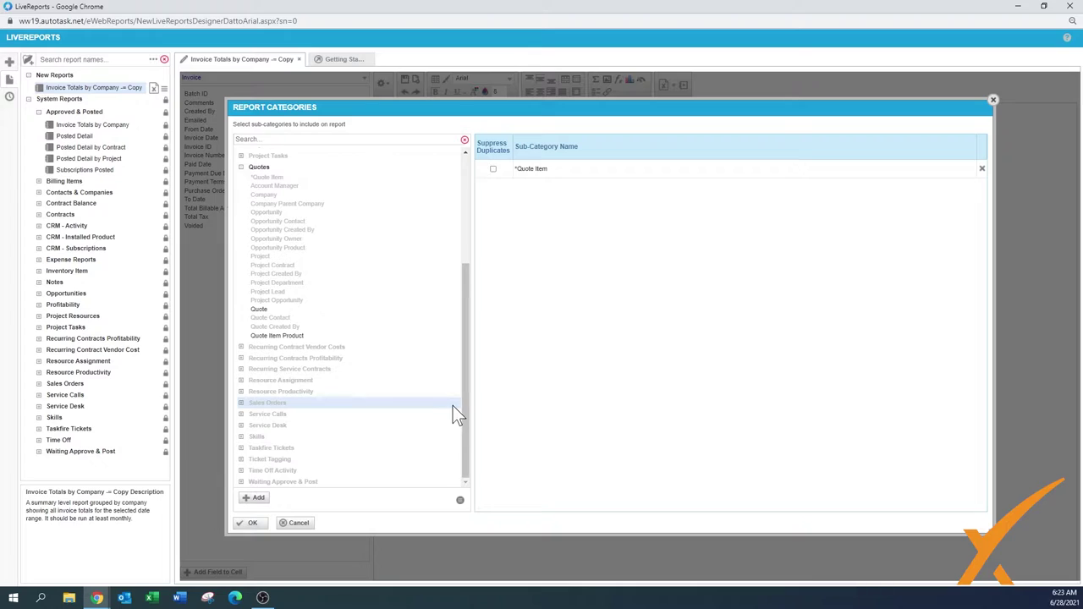
drag(463, 406, 468, 273)
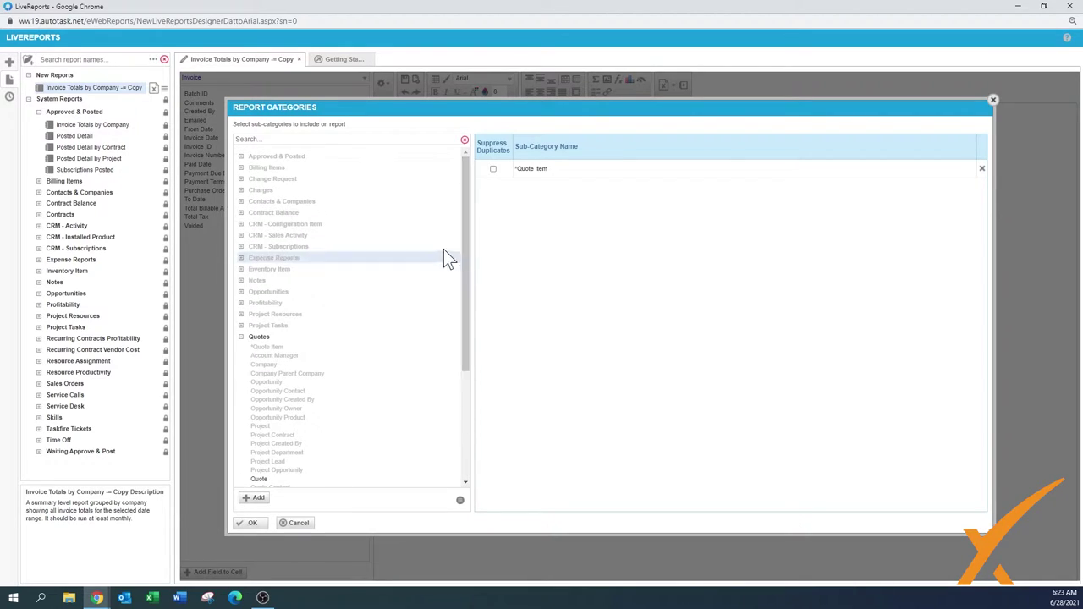
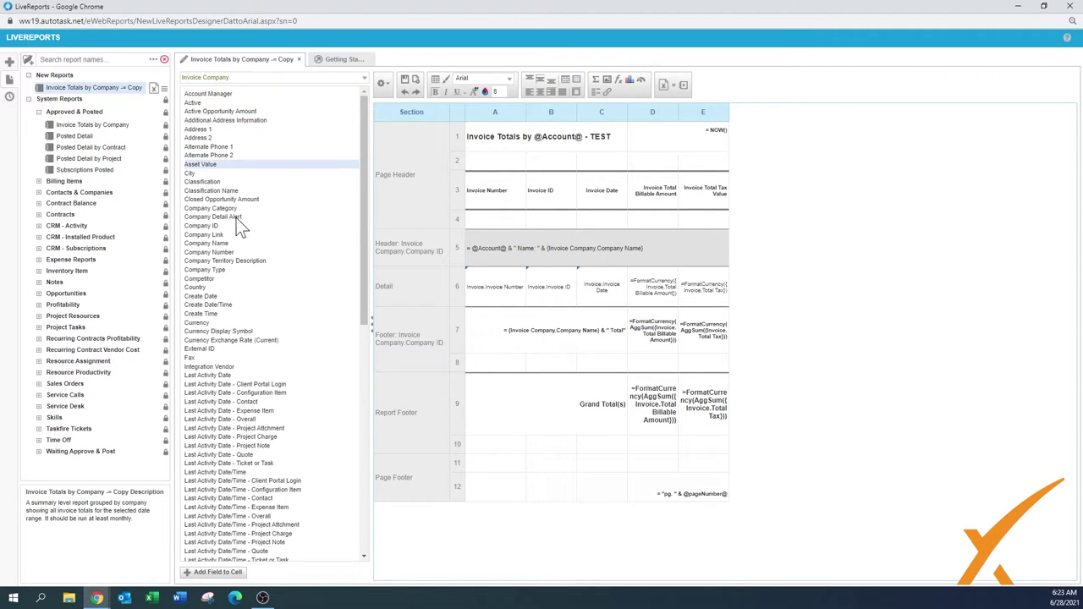
scroll(243, 230, down, 3)
scroll(240, 228, down, 3)
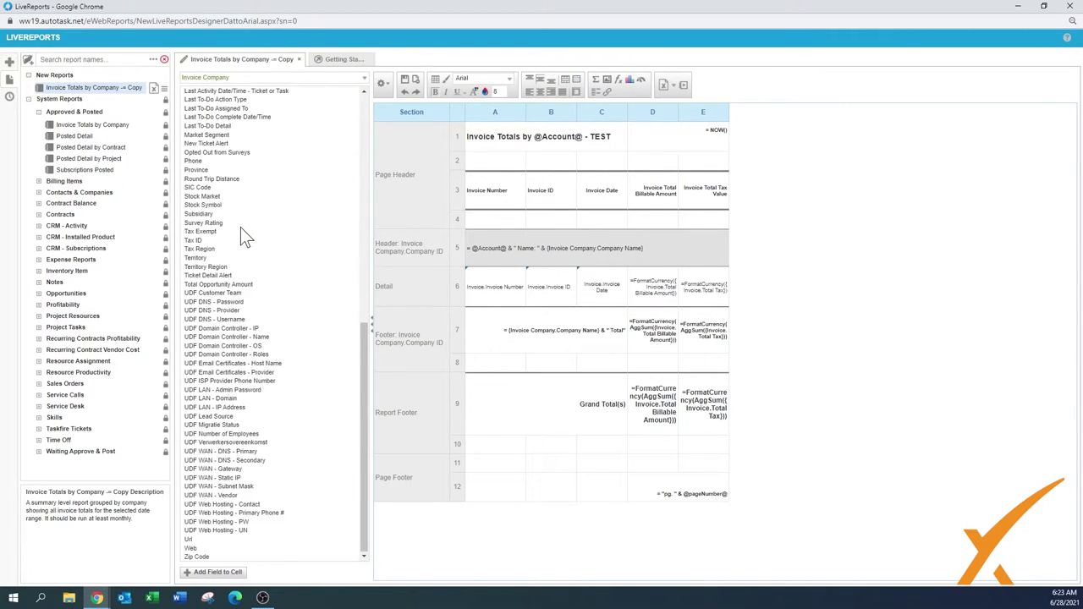
scroll(240, 228, up, 6)
scroll(239, 229, down, 6)
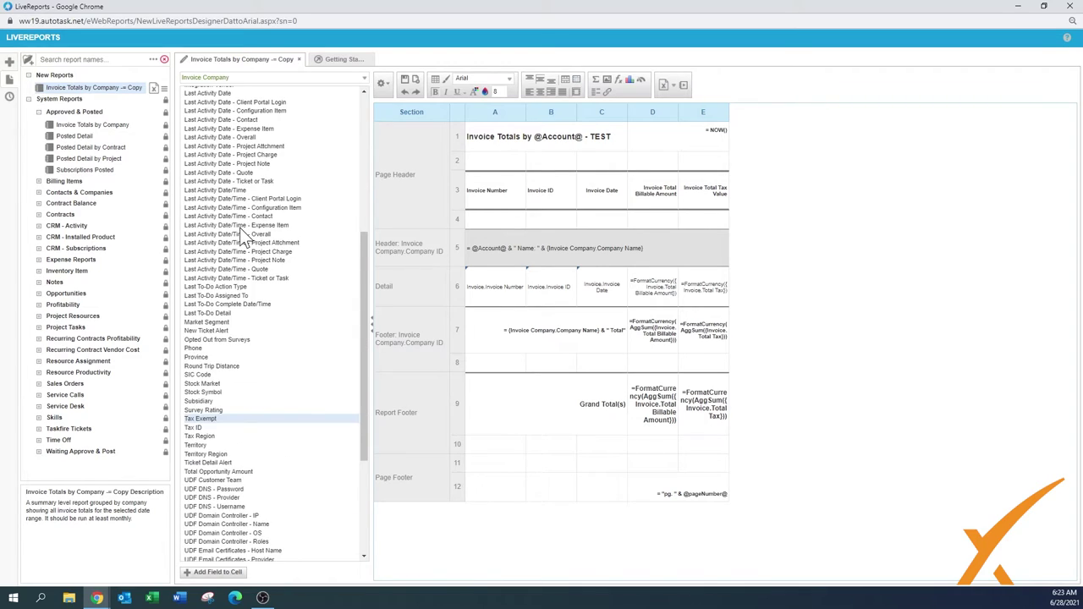
click(202, 293)
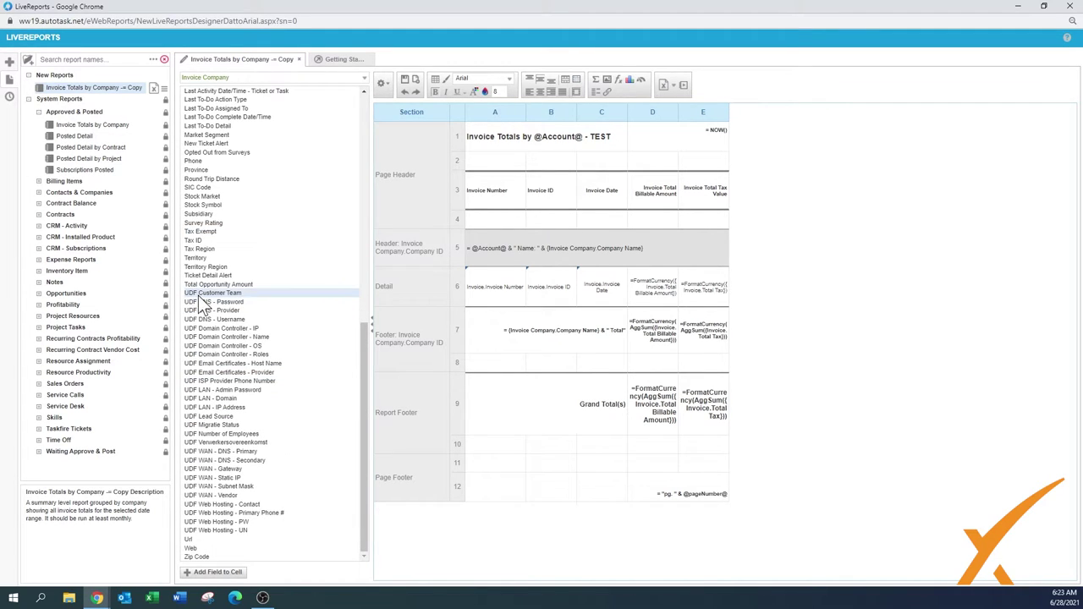
click(199, 302)
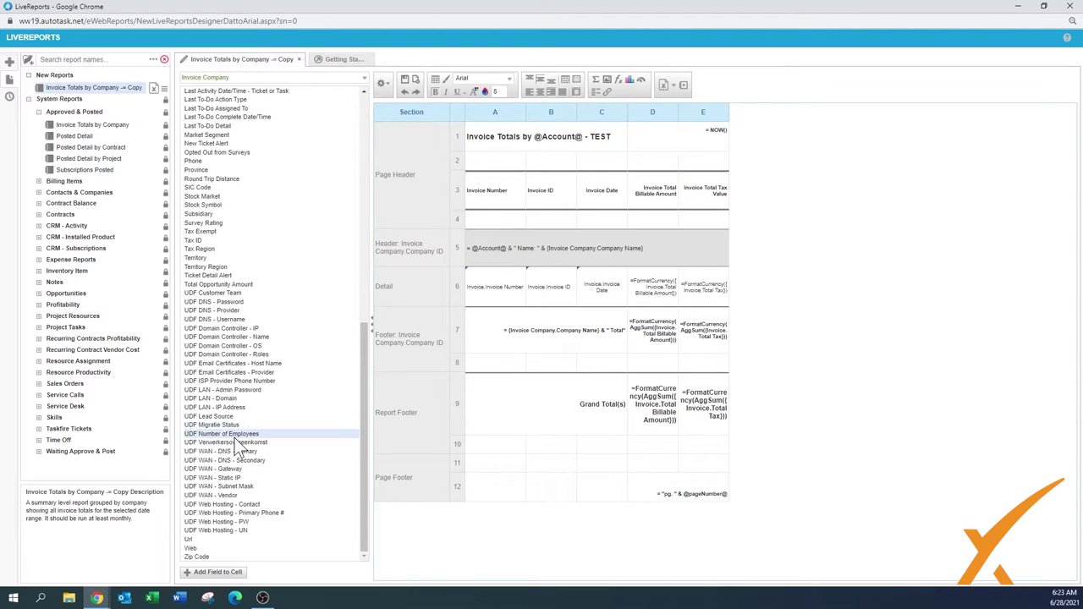
- Open the report filters and check the Invoice Date last-month relative range choices
click(382, 84)
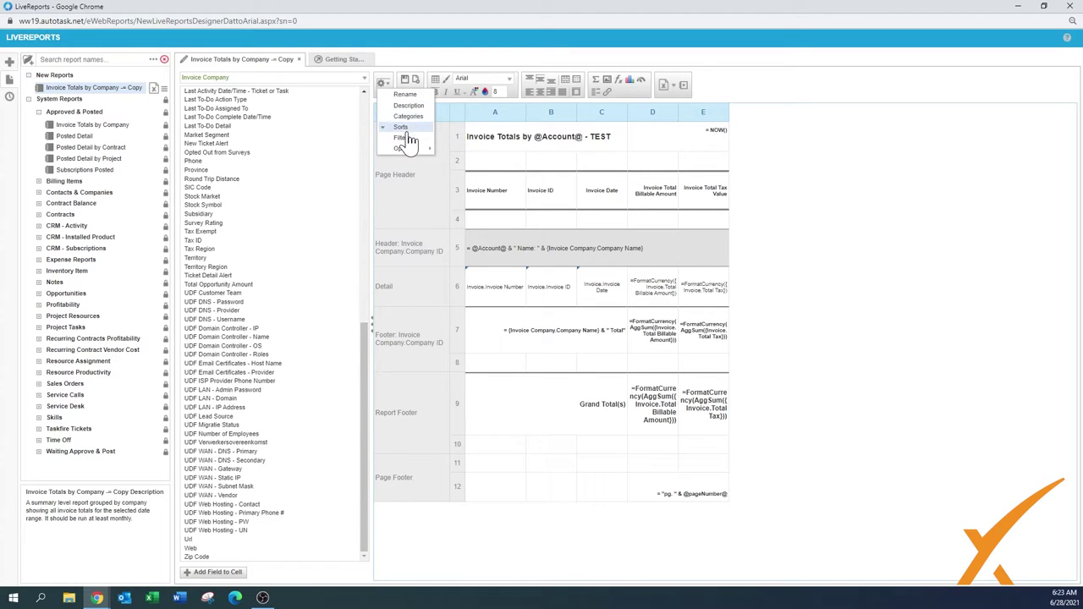
click(405, 138)
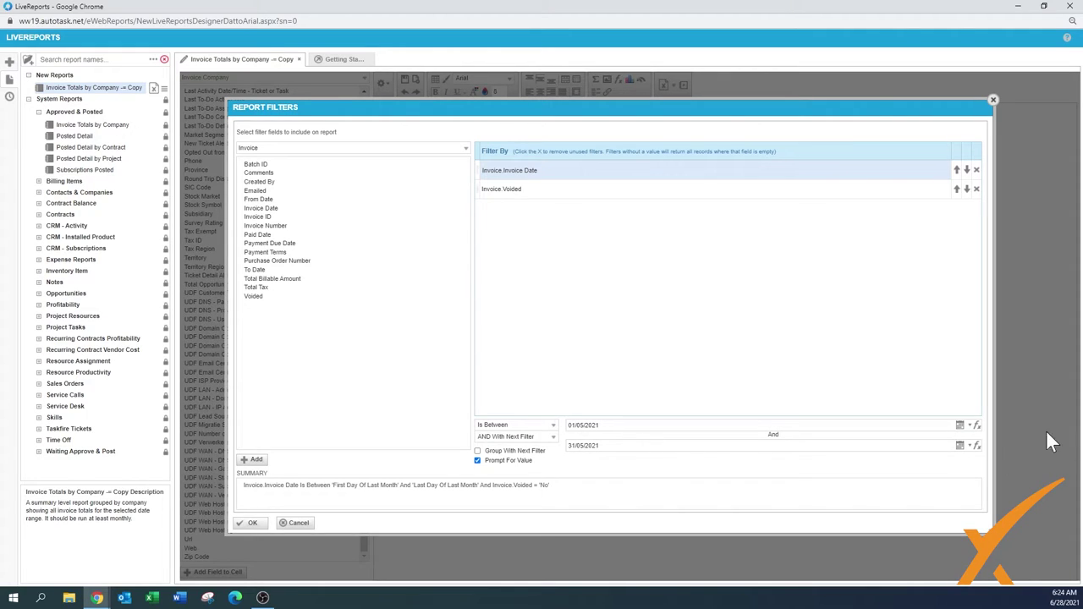
click(977, 426)
drag(979, 440, 977, 484)
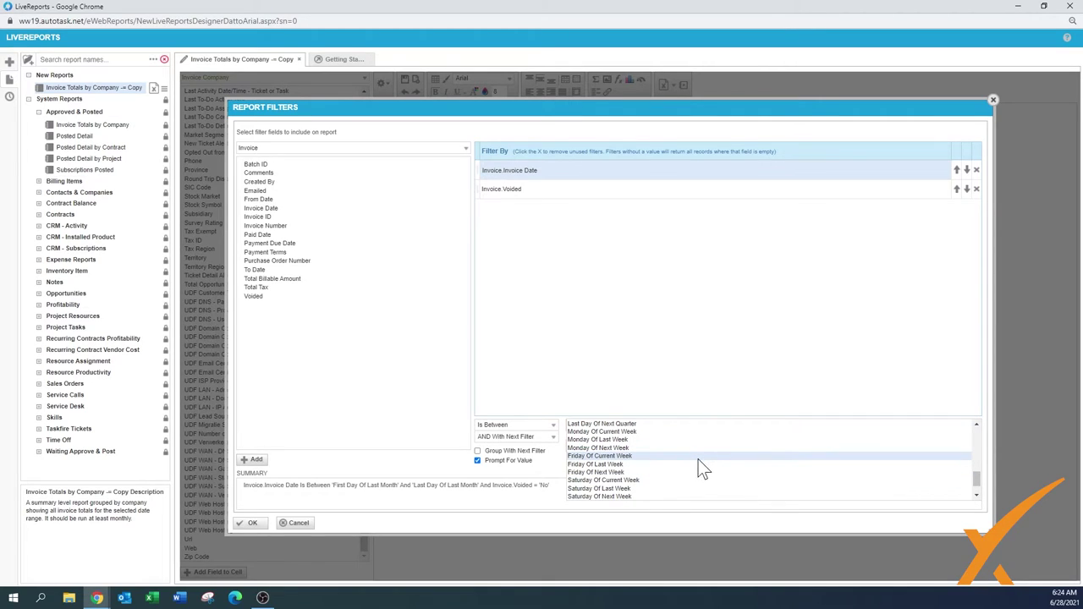
click(883, 351)
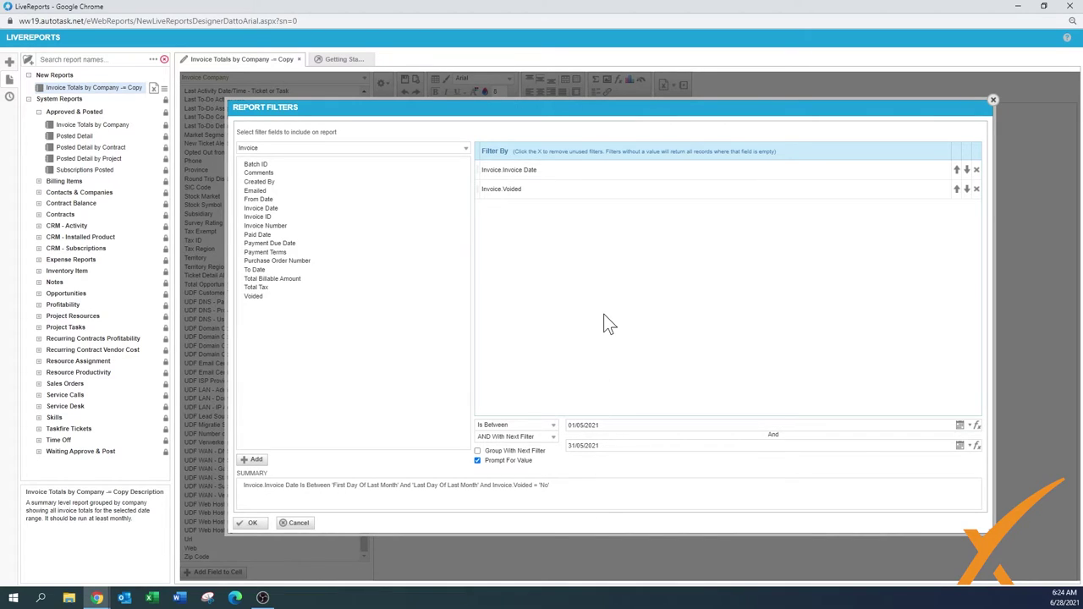
- Inspect the Invoice Voided filter, keeping its Equal To No condition
click(536, 193)
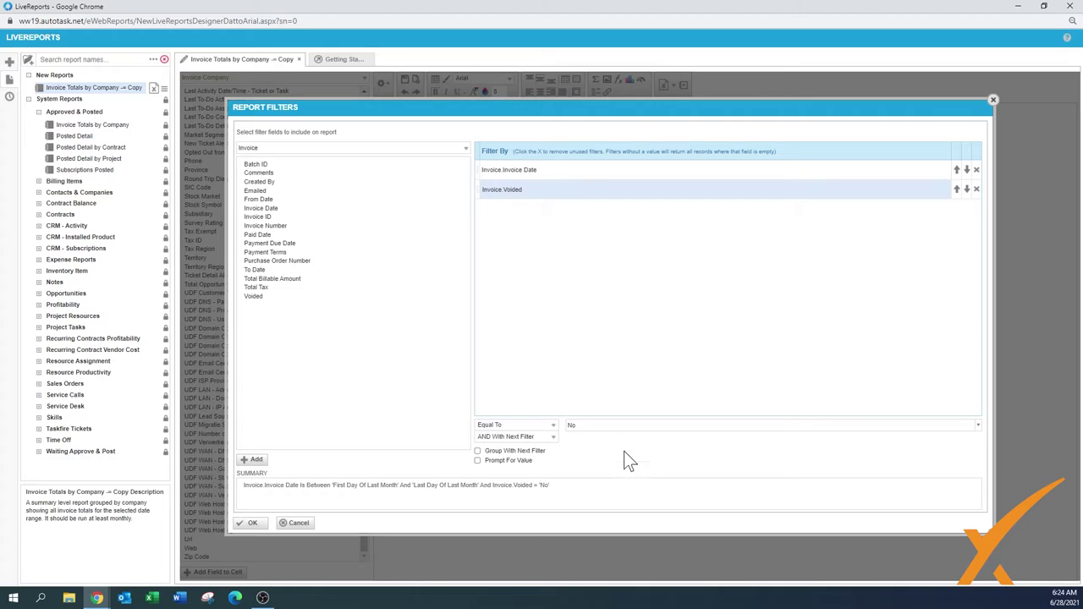
click(554, 426)
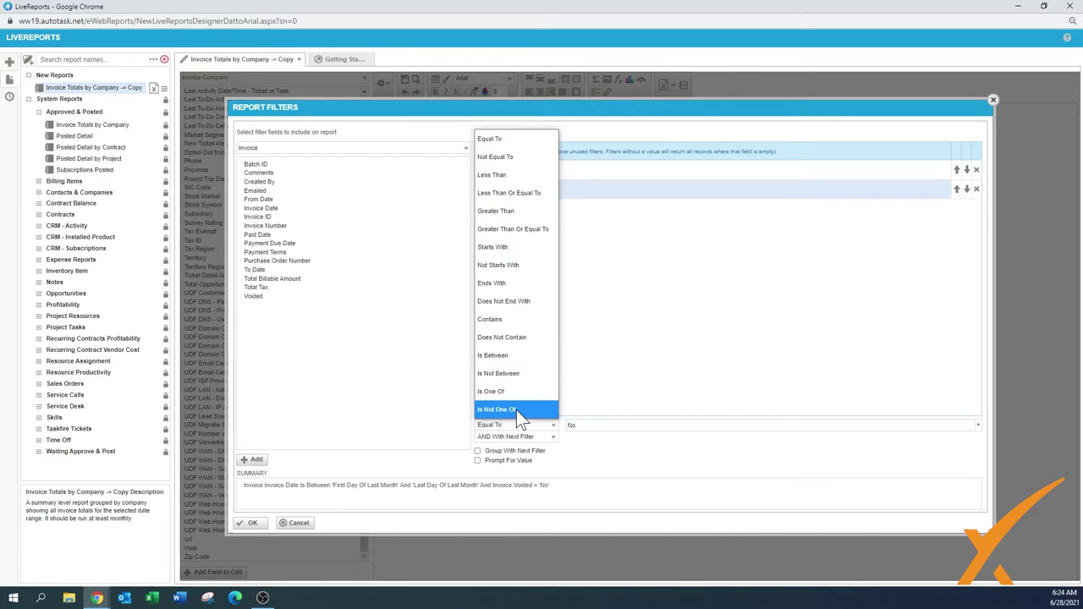
click(618, 304)
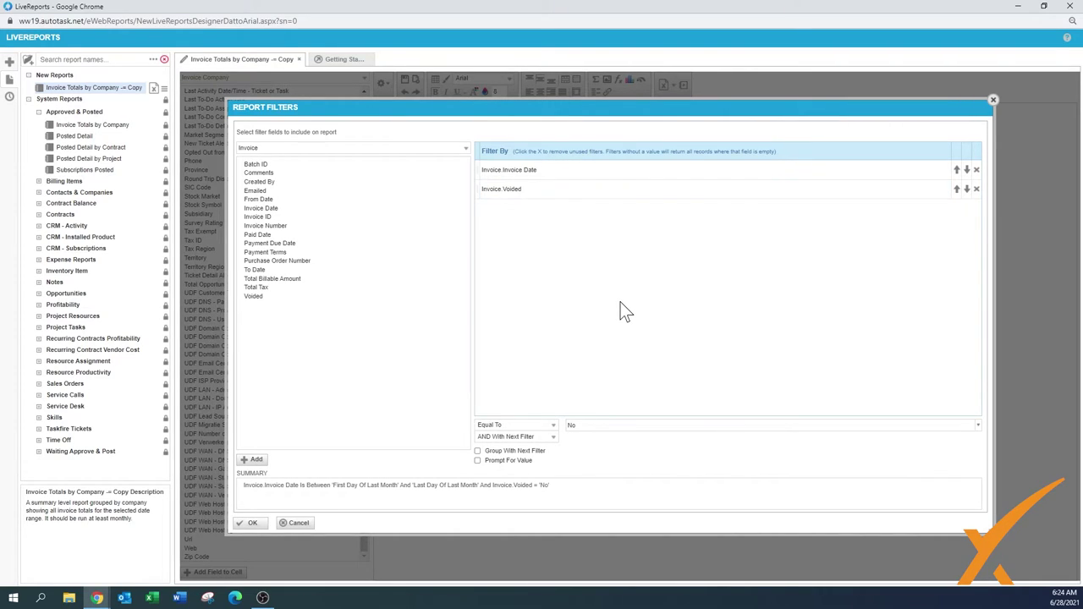
- Add an Invoice Company UDF Migratie Status filter equal to Incompleet, prompted at run time
click(466, 149)
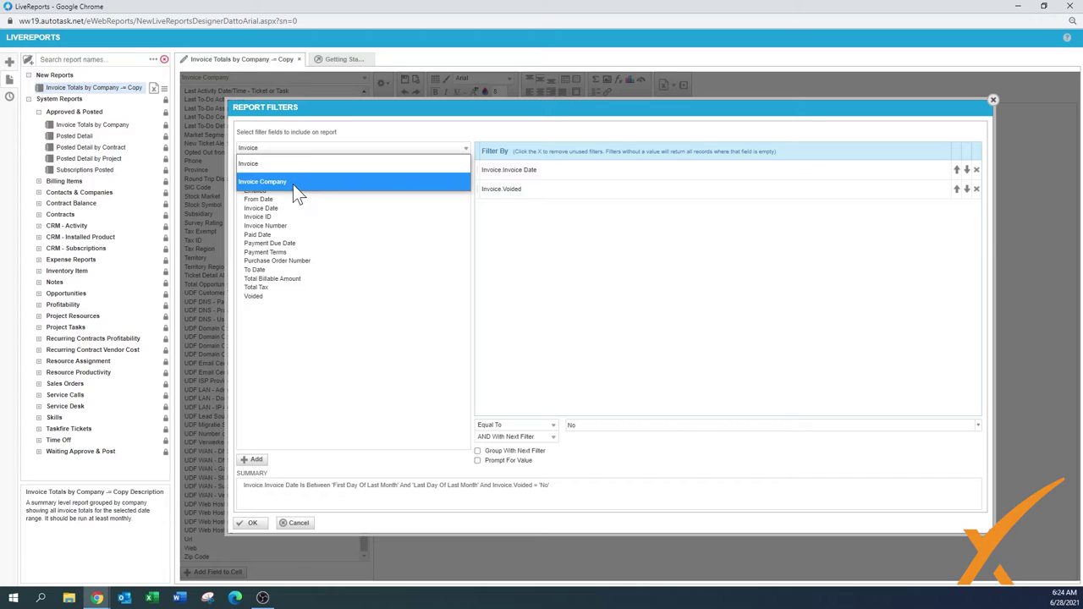
click(292, 182)
scroll(309, 254, down, 5)
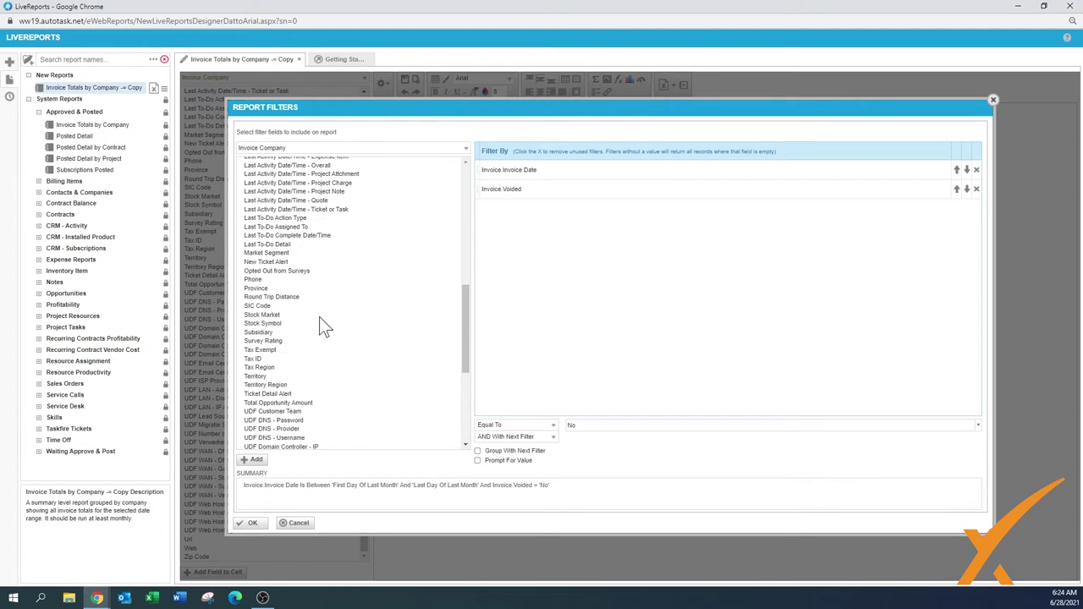
scroll(320, 325, down, 5)
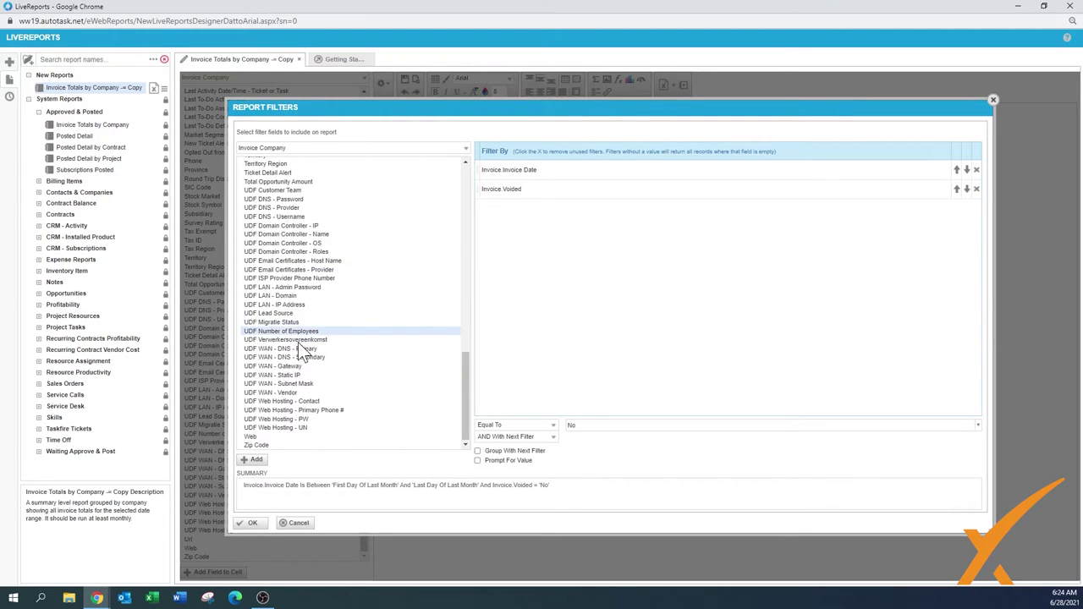
double_click(286, 323)
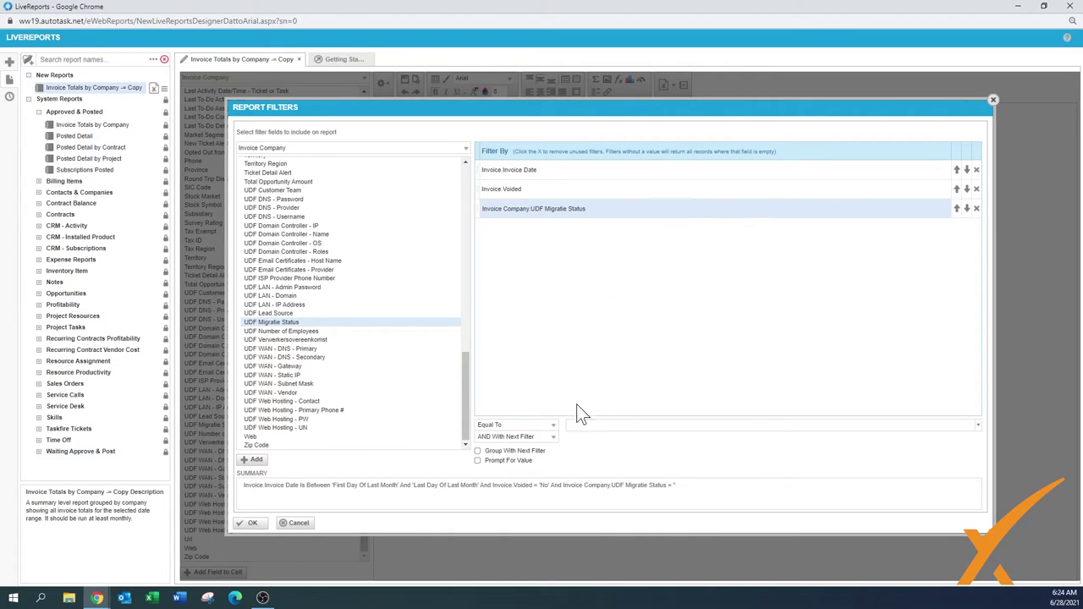
click(978, 426)
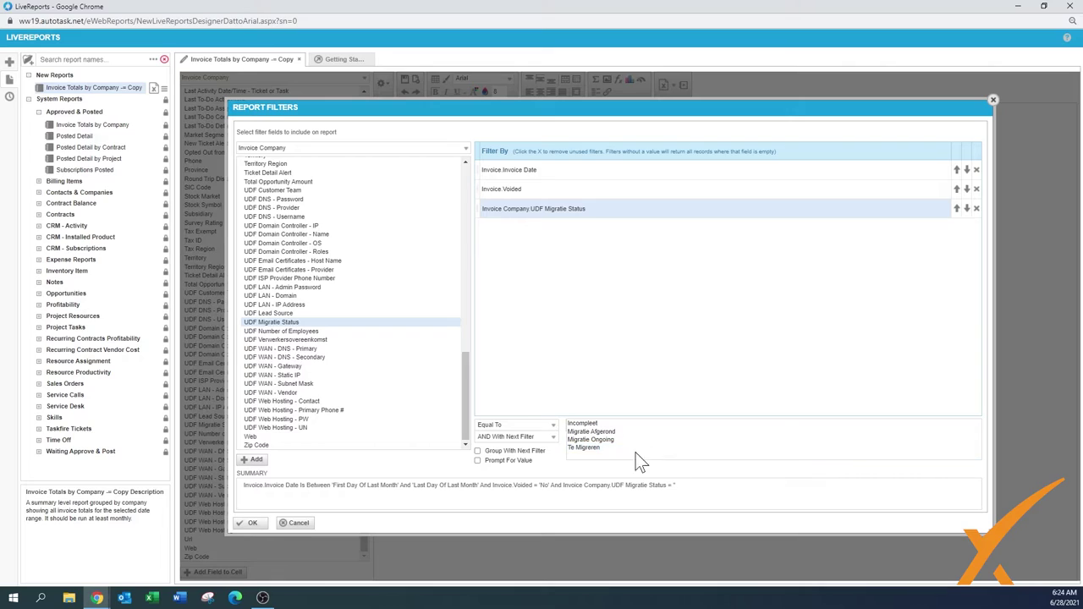
click(584, 423)
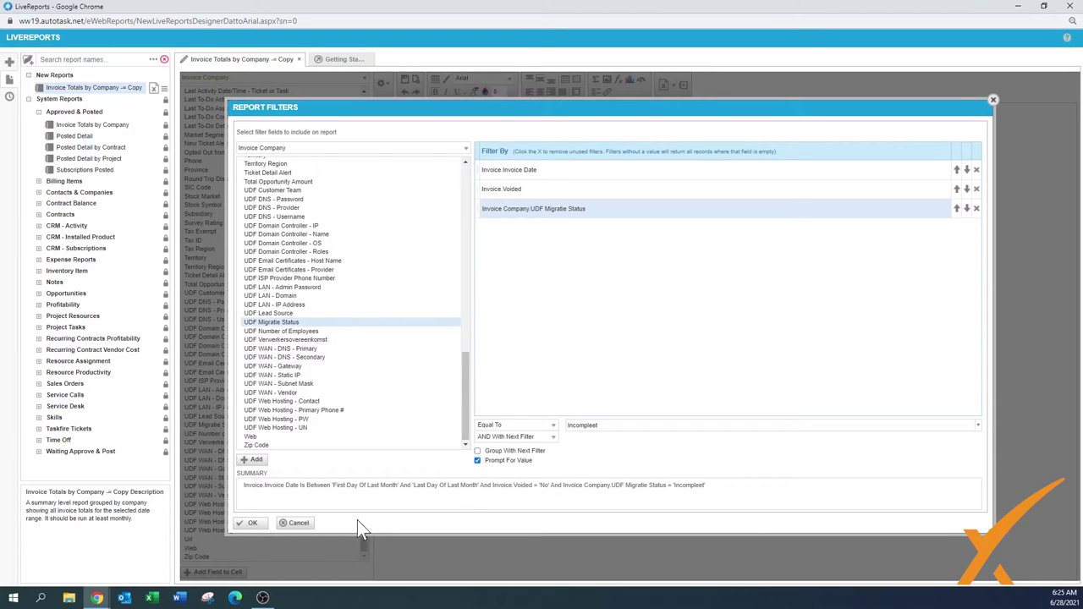
- Apply the filters and review the sorts by company name, company ID and invoice number
click(296, 524)
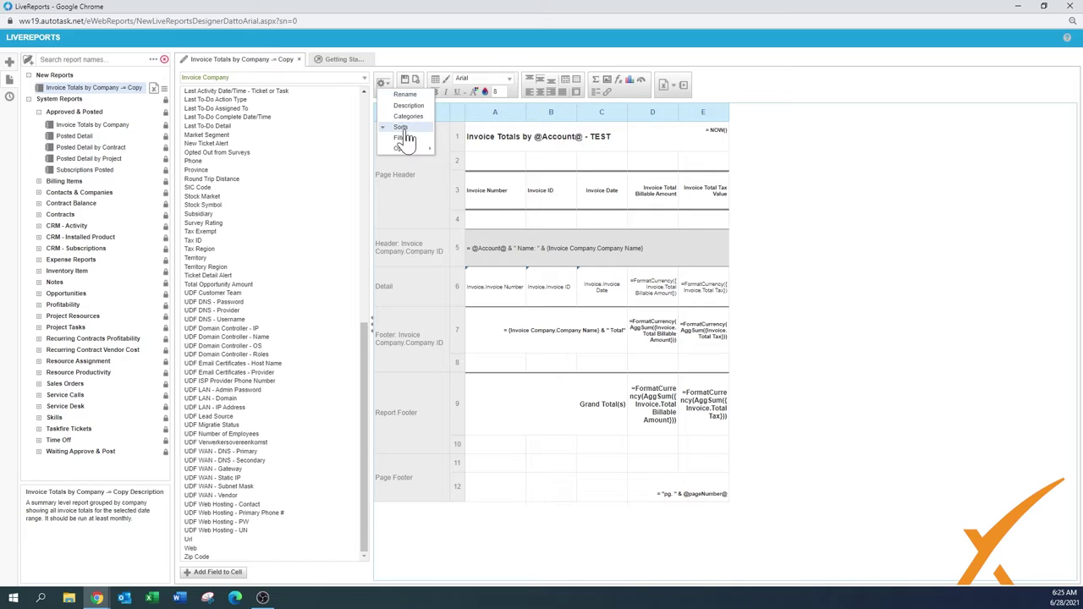
click(460, 230)
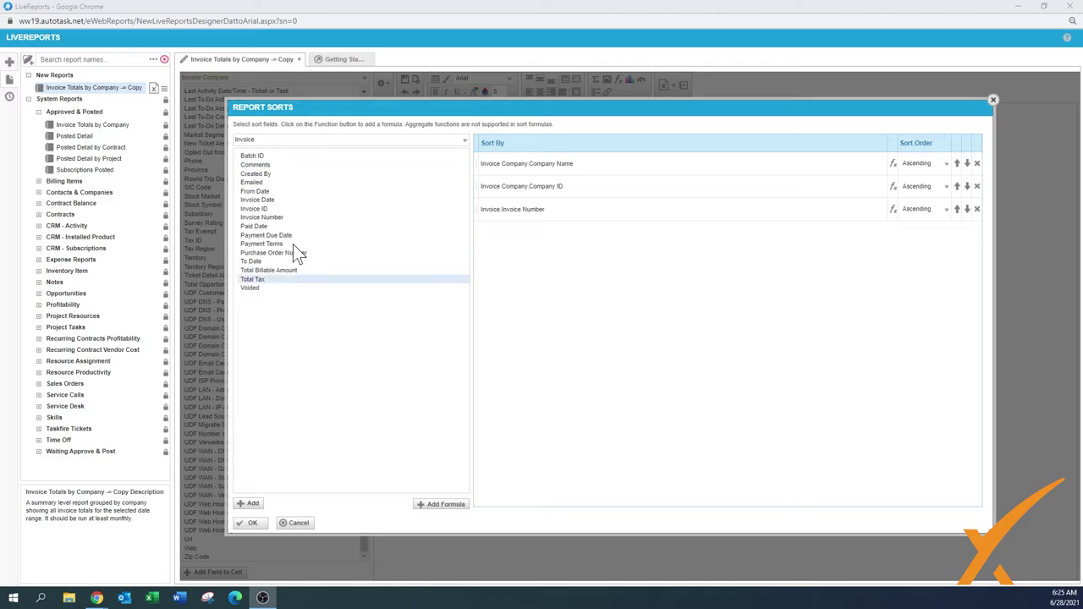
click(281, 141)
click(271, 174)
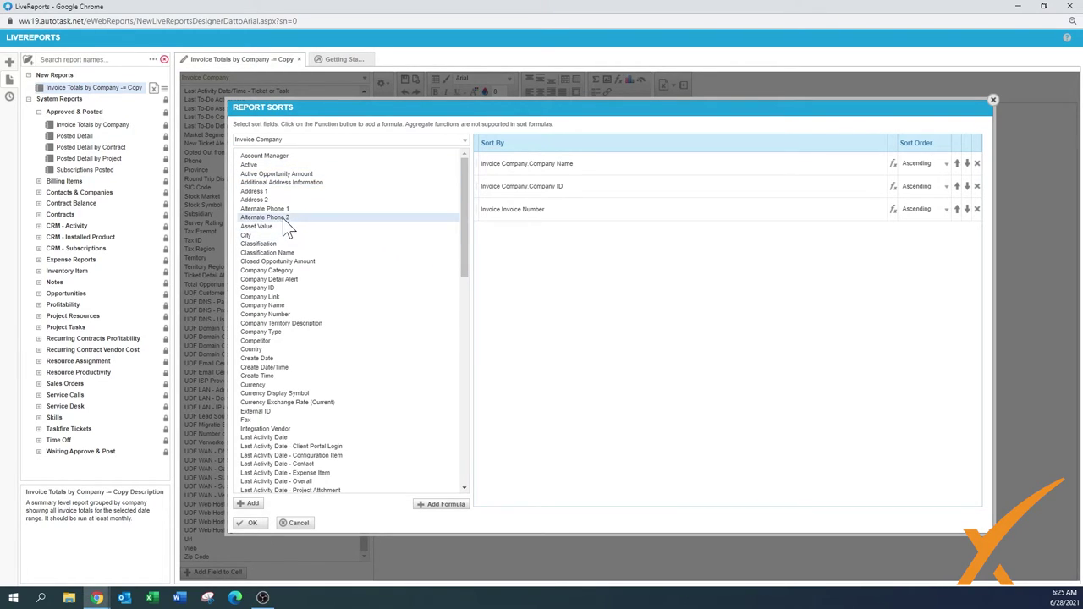
- Close the sorts unchanged and choose Excel as the default export format in Report Options
click(301, 524)
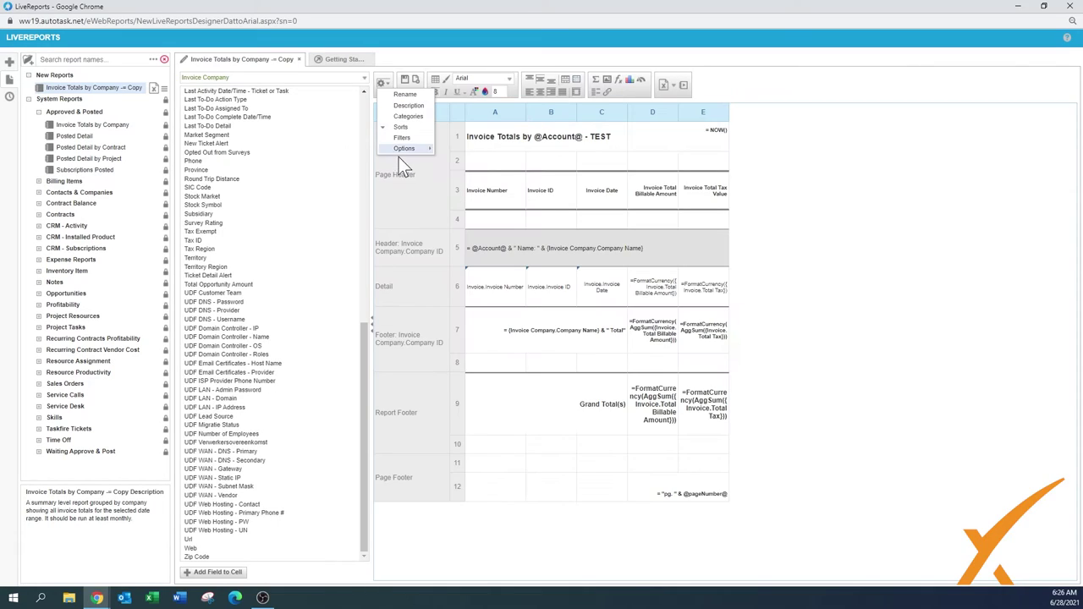
mouse_move(404, 151)
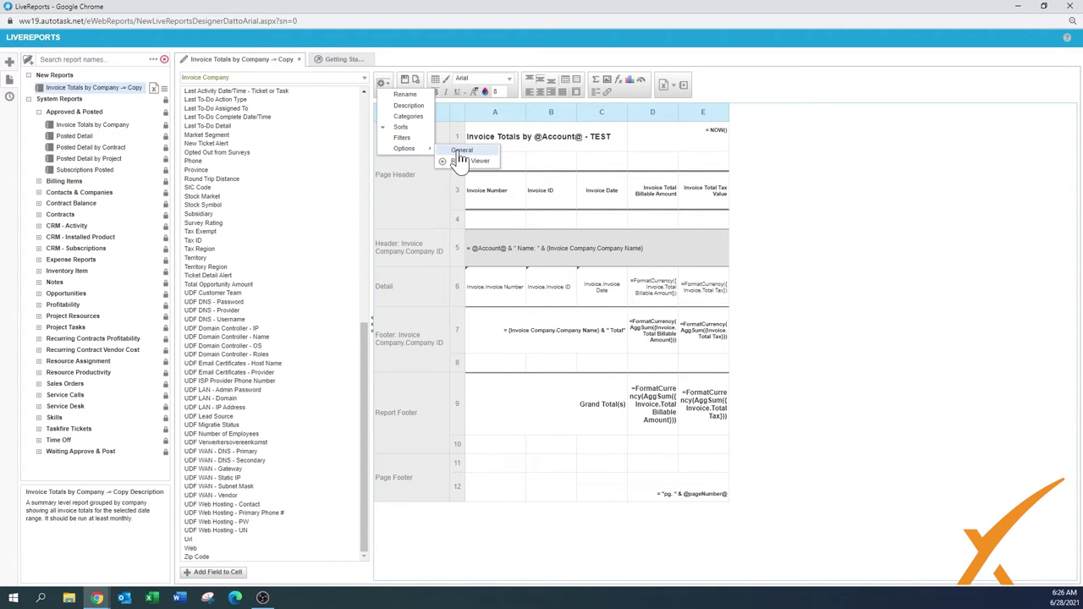
click(457, 160)
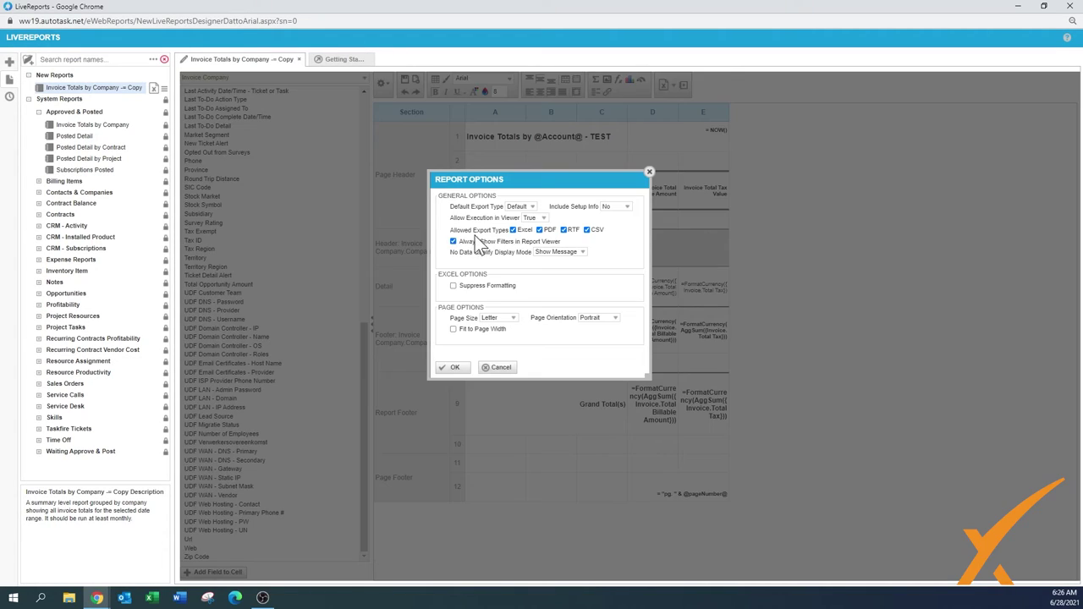
click(522, 208)
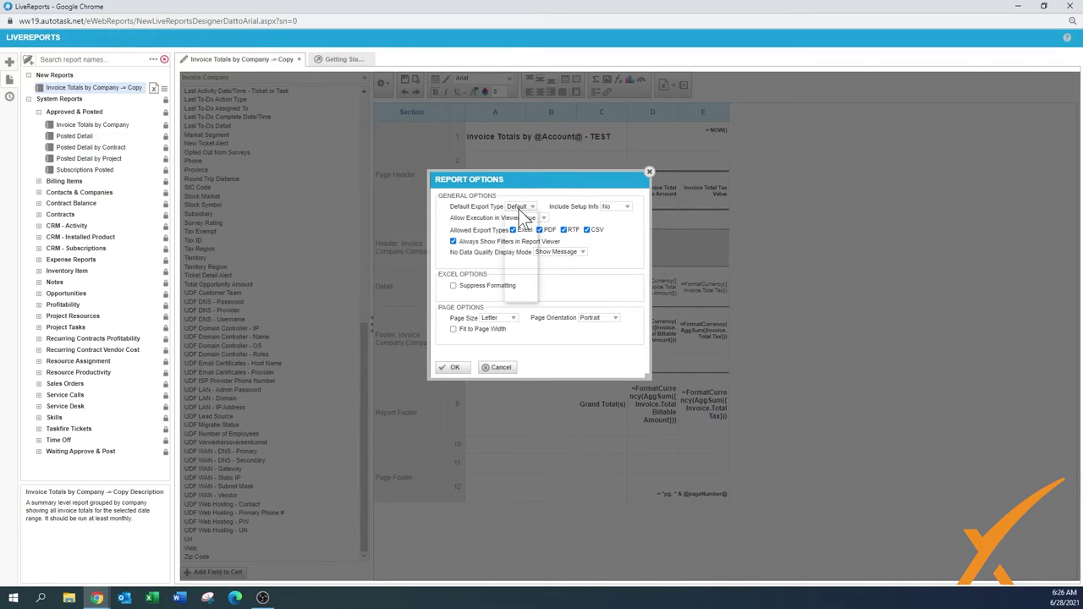
click(524, 242)
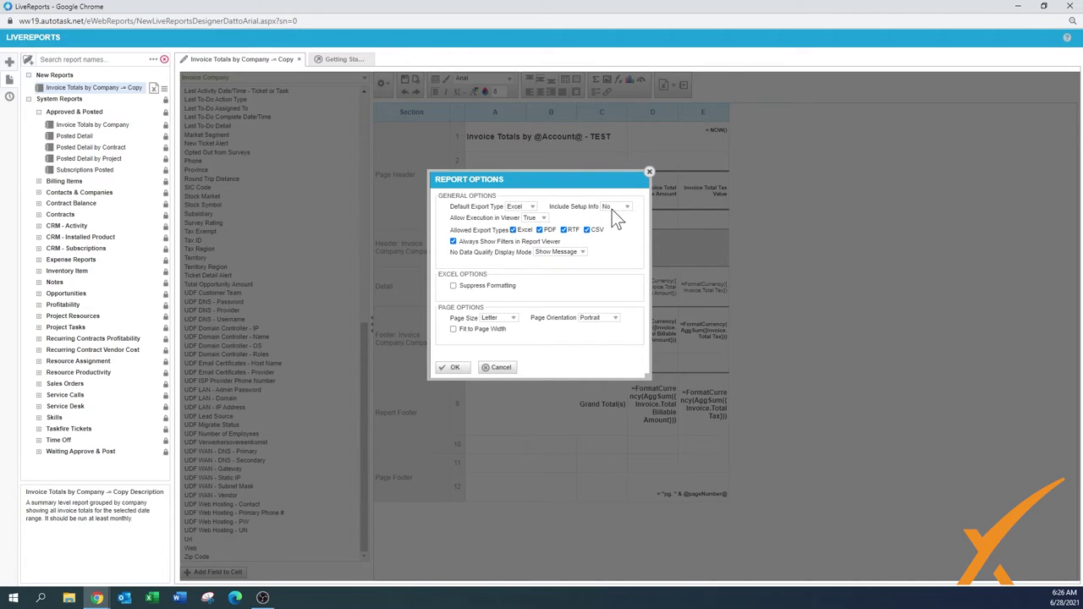
click(532, 207)
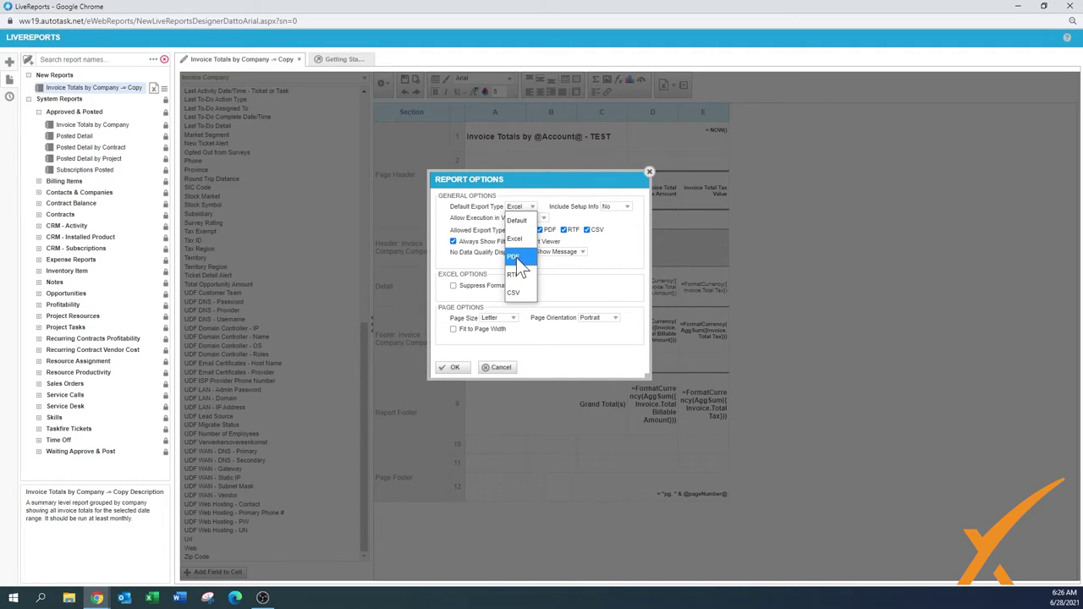
click(528, 185)
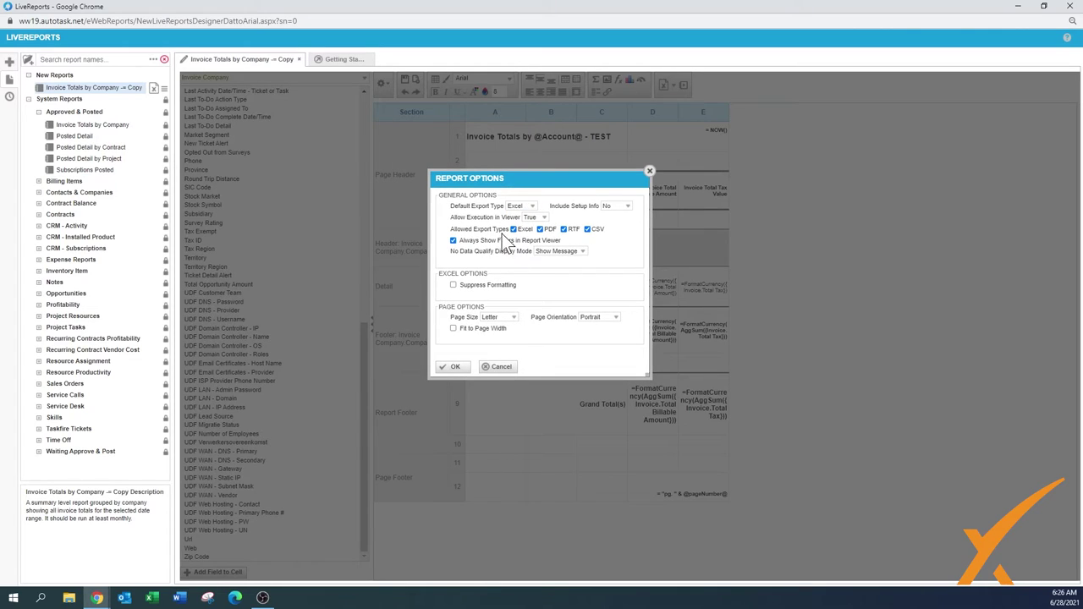
- Untick RTF and CSV exports, keep Show Message for no data, and cancel the options
click(565, 230)
click(589, 230)
click(551, 253)
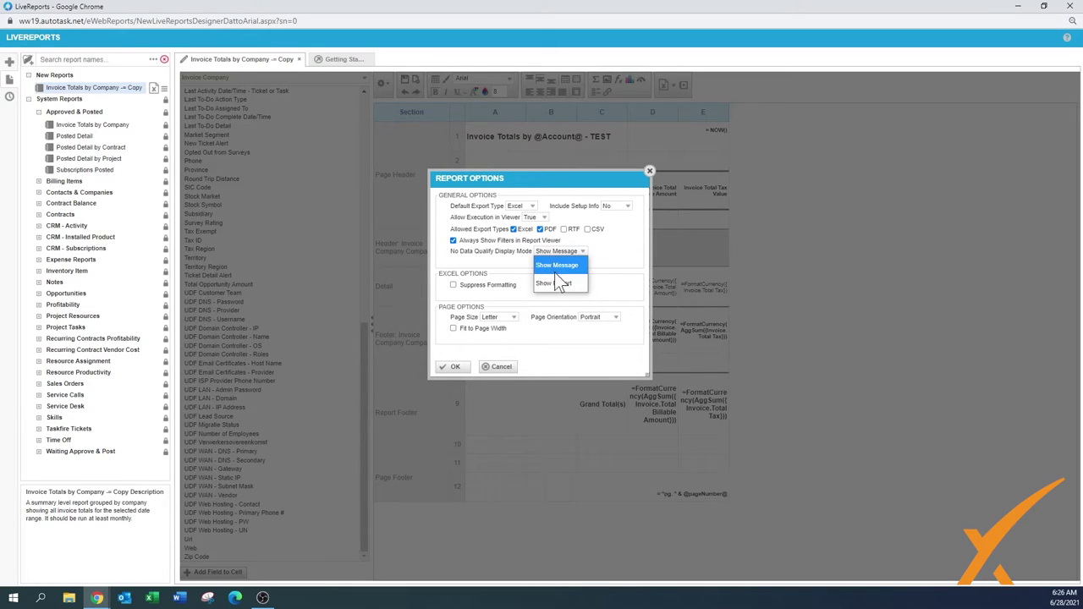
click(557, 266)
click(506, 368)
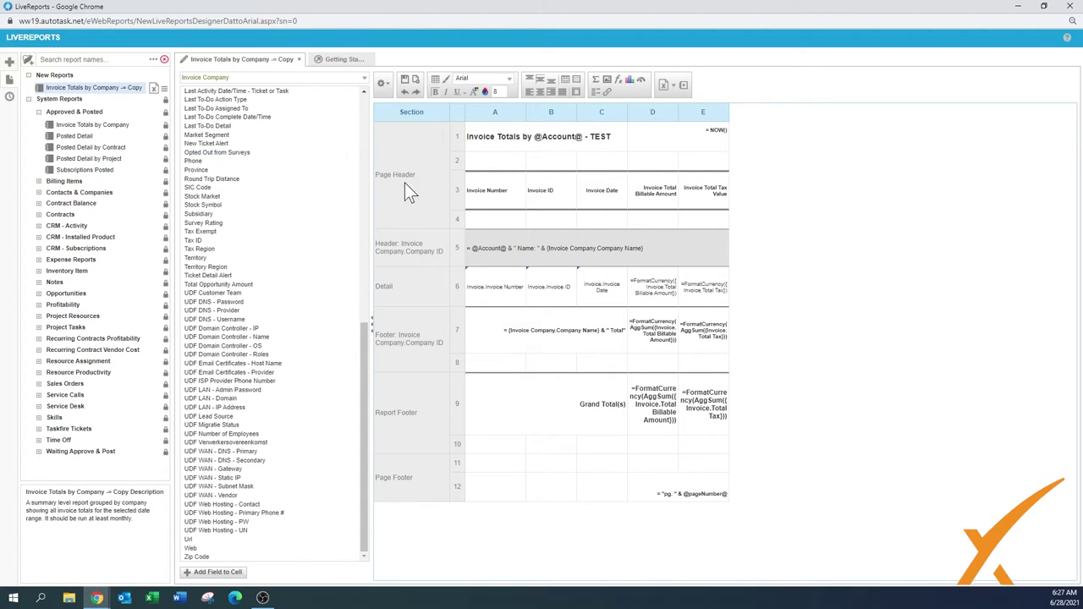
right_click(398, 437)
mouse_move(436, 449)
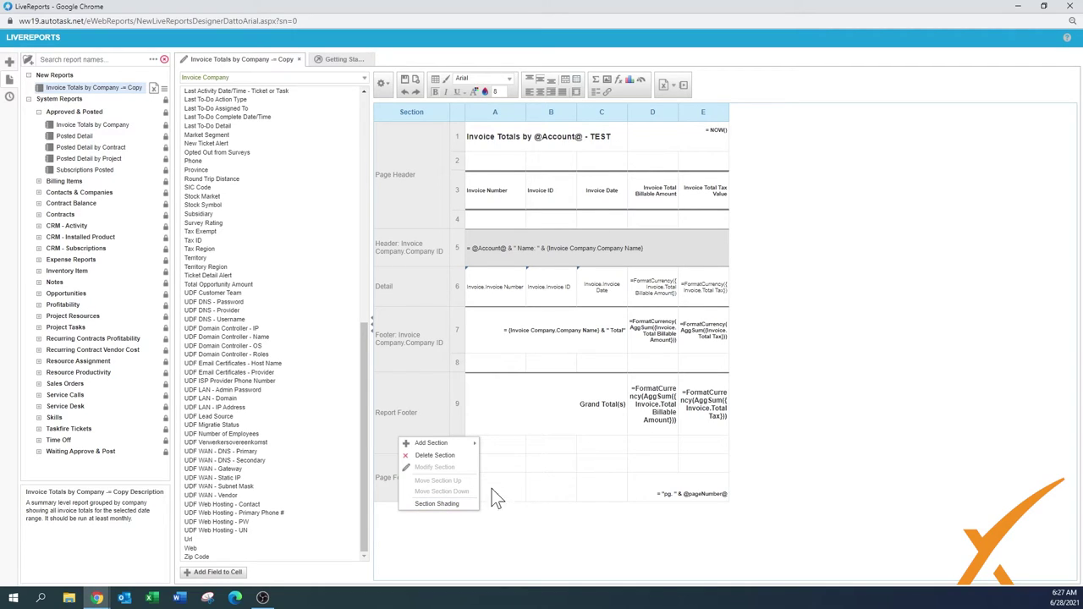
click(708, 84)
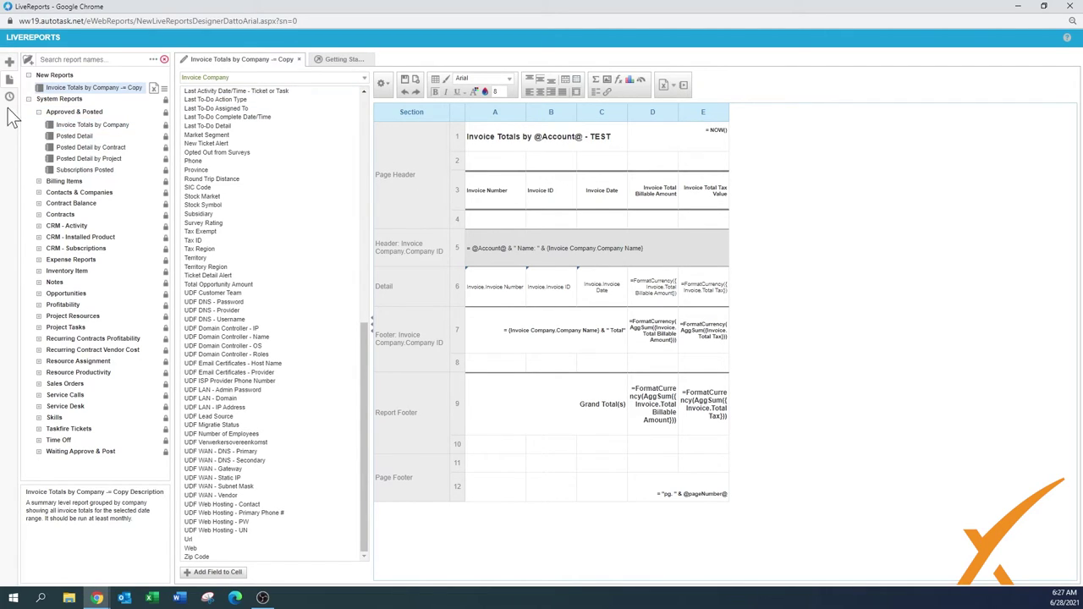
- Start a Schedule Report wizard for Invoice Totals by Company → Copy from Scheduled Reports
click(10, 98)
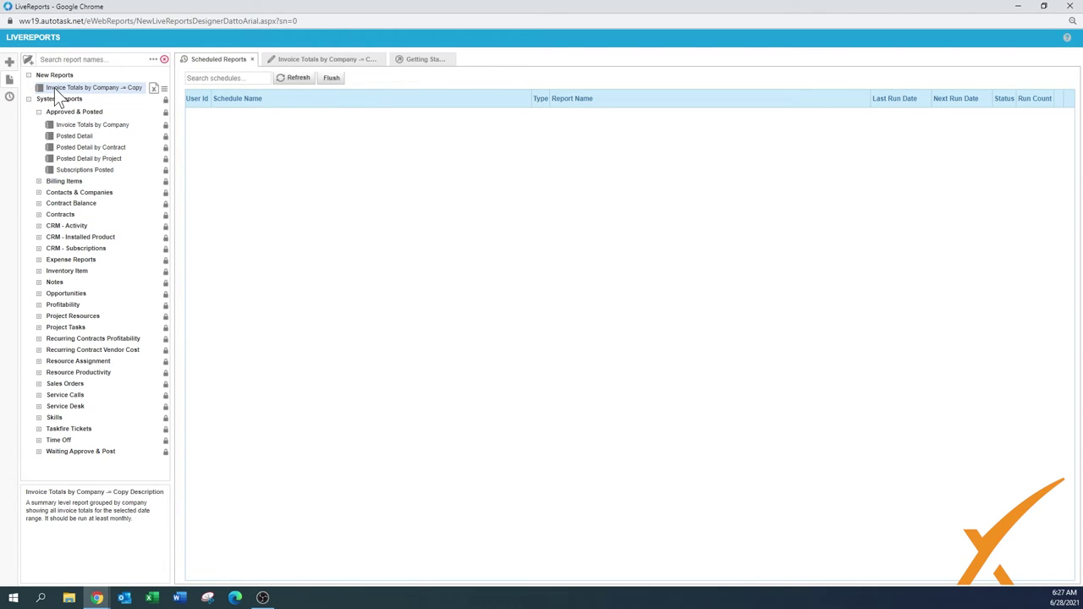
click(165, 90)
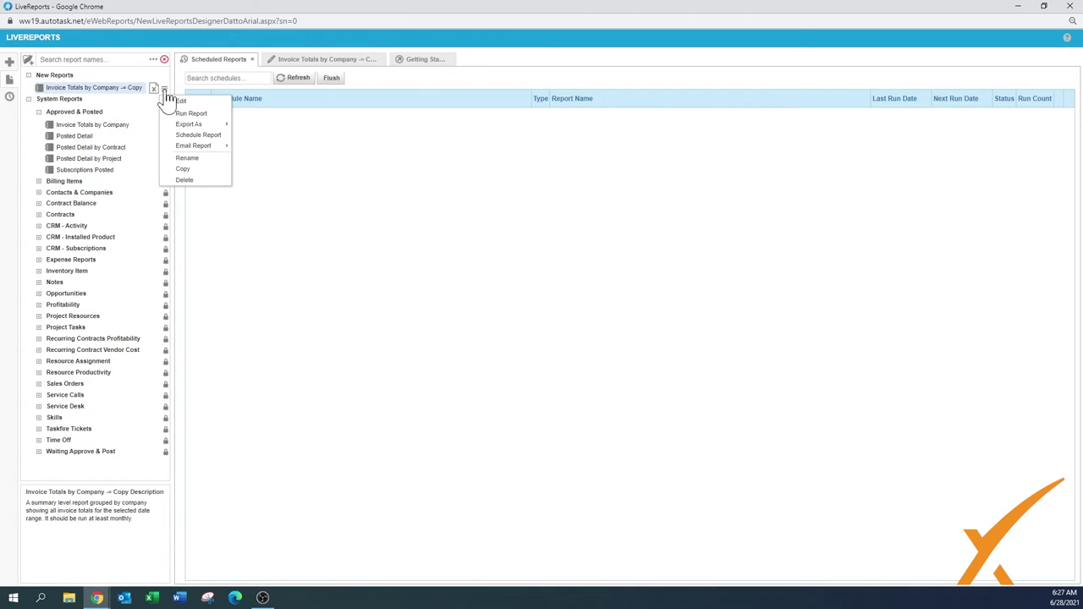
click(195, 137)
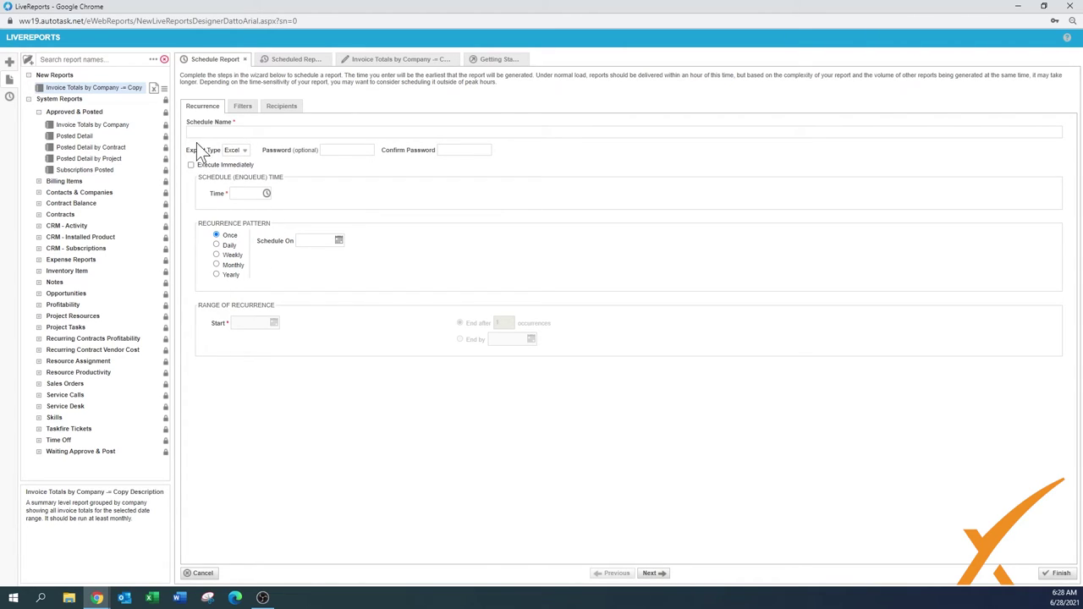
- Name the schedule 'Test' and set its run time to 03:30
text(Test)
click(243, 108)
click(518, 317)
click(267, 193)
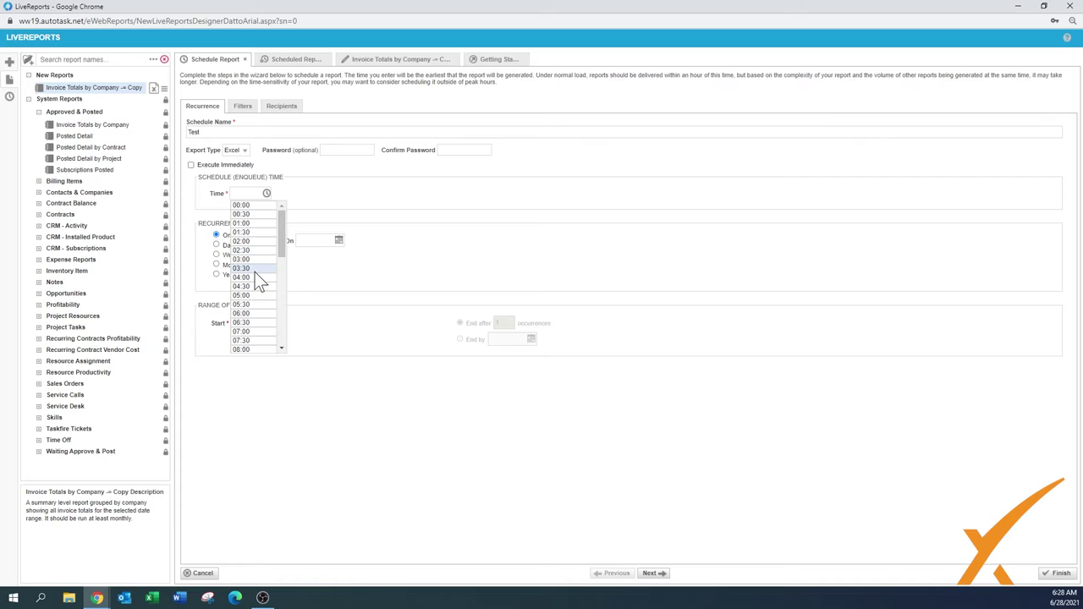
click(255, 271)
- Set the schedule date to 30/06/2021 and continue to the Filters step
click(244, 110)
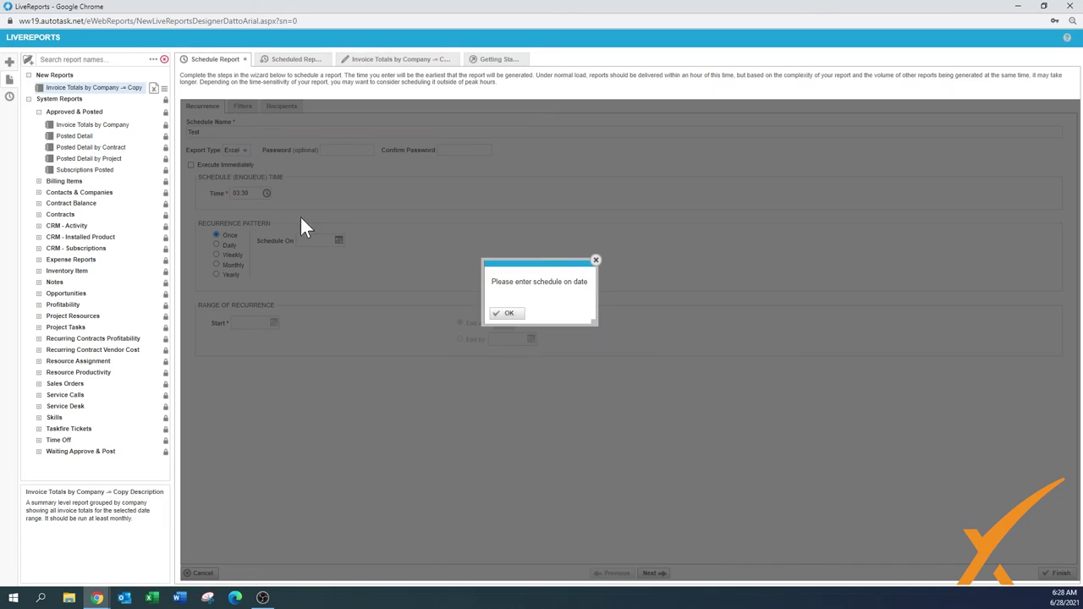
click(504, 313)
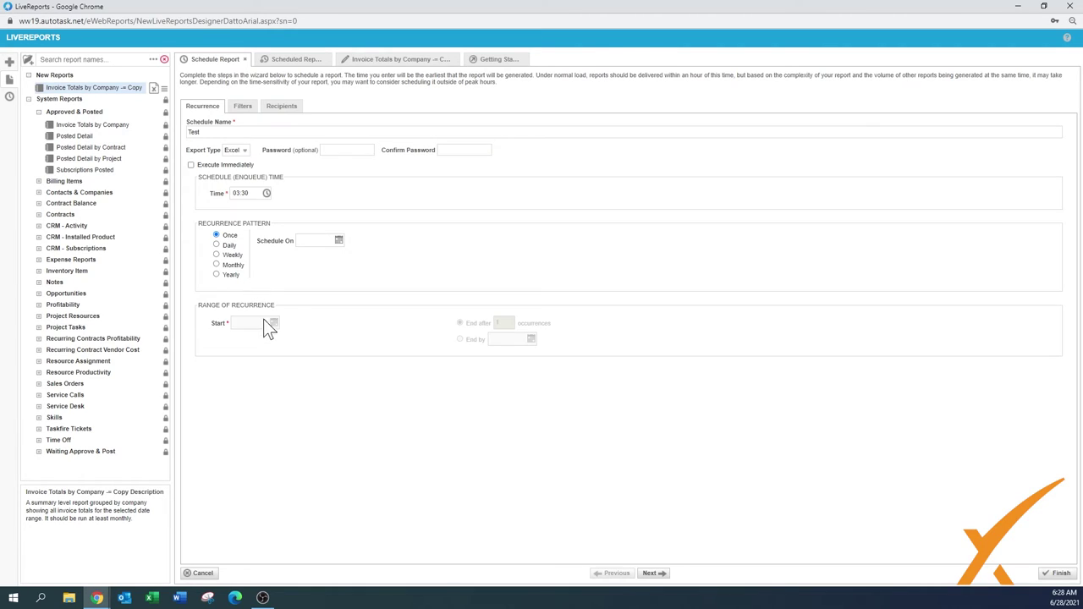
click(339, 241)
click(359, 326)
click(244, 108)
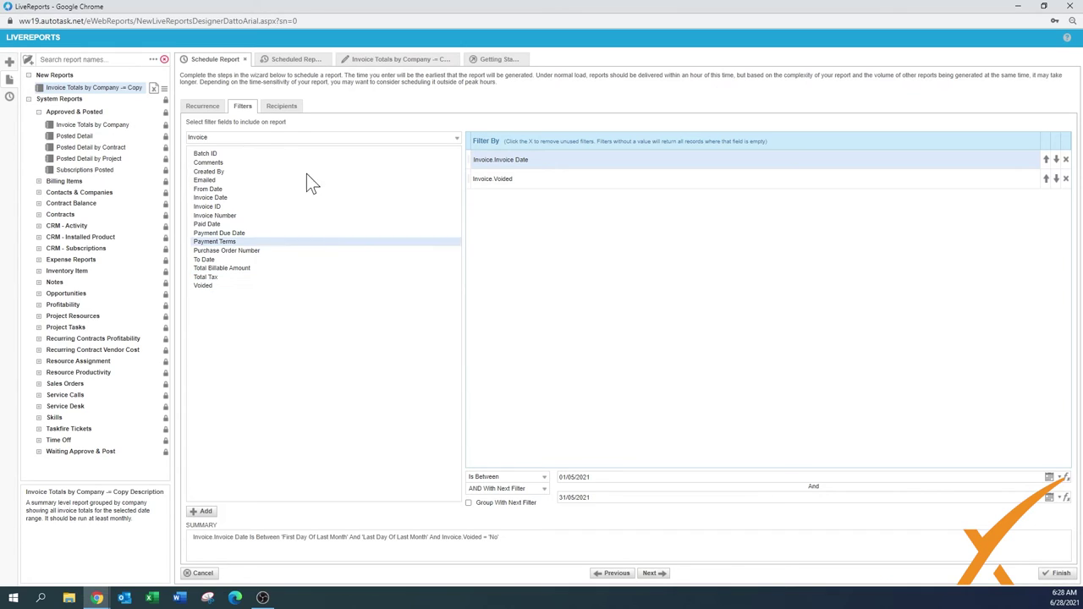
- Check the Recipients step, then cancel the schedule without saving
click(281, 108)
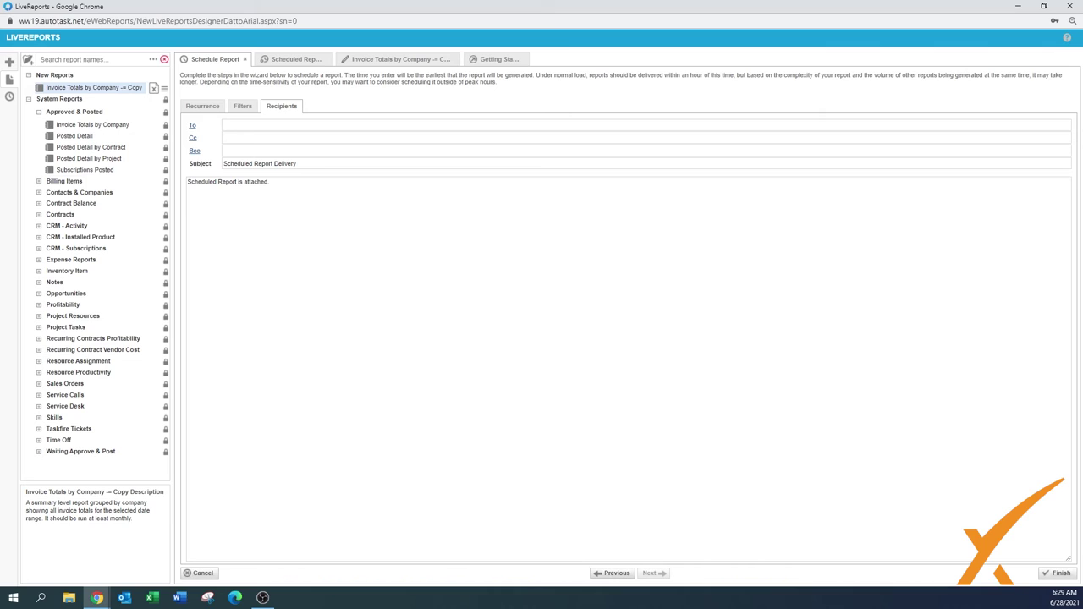
click(200, 573)
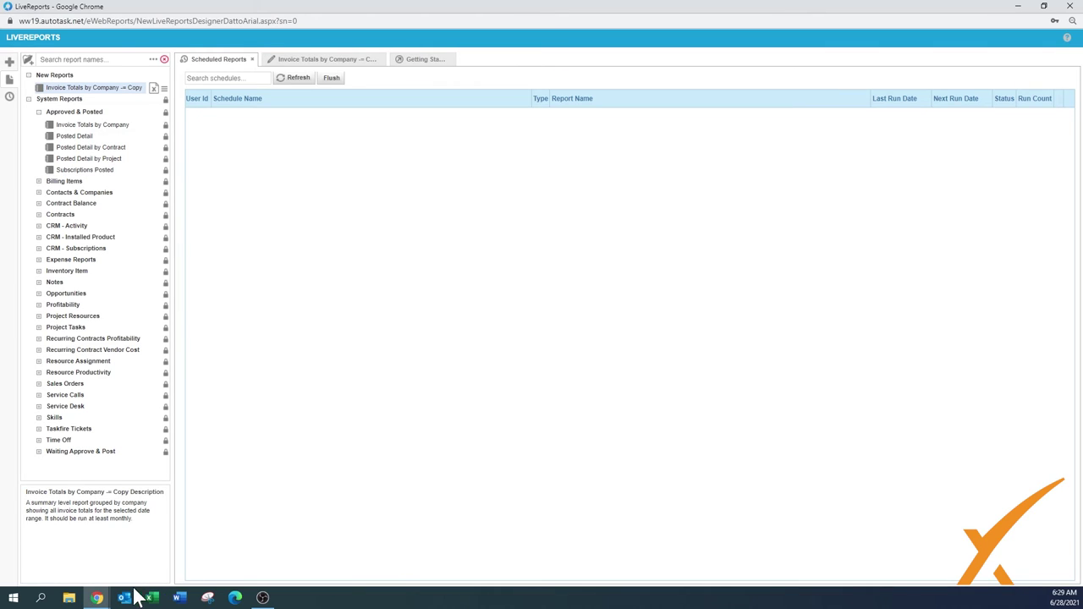
- Bring the Finance security level window forward and show its LiveReports Folders permissions
mouse_move(100, 600)
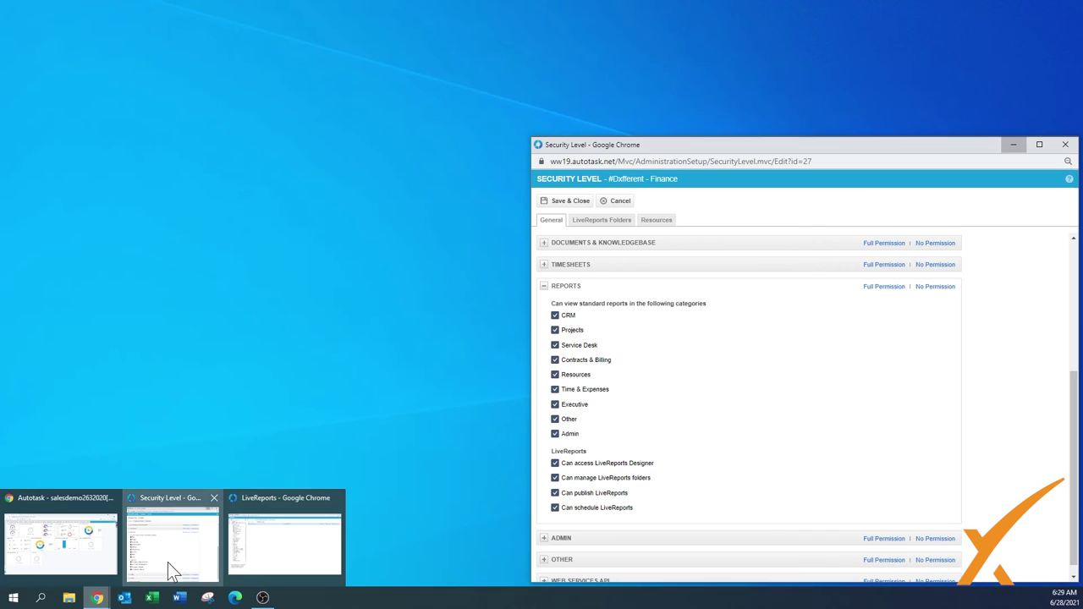
click(168, 561)
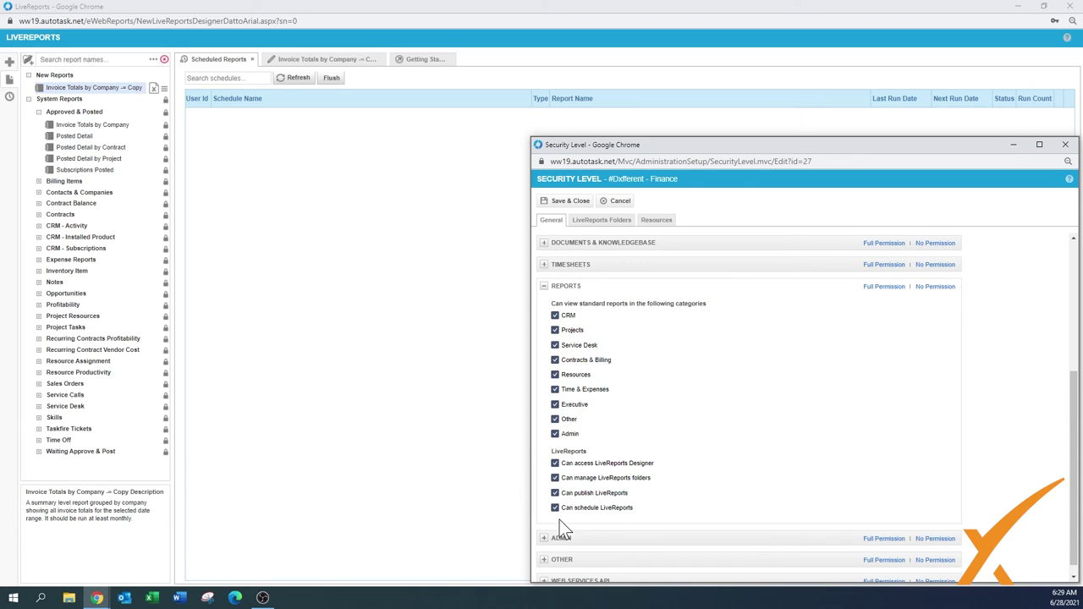
click(599, 221)
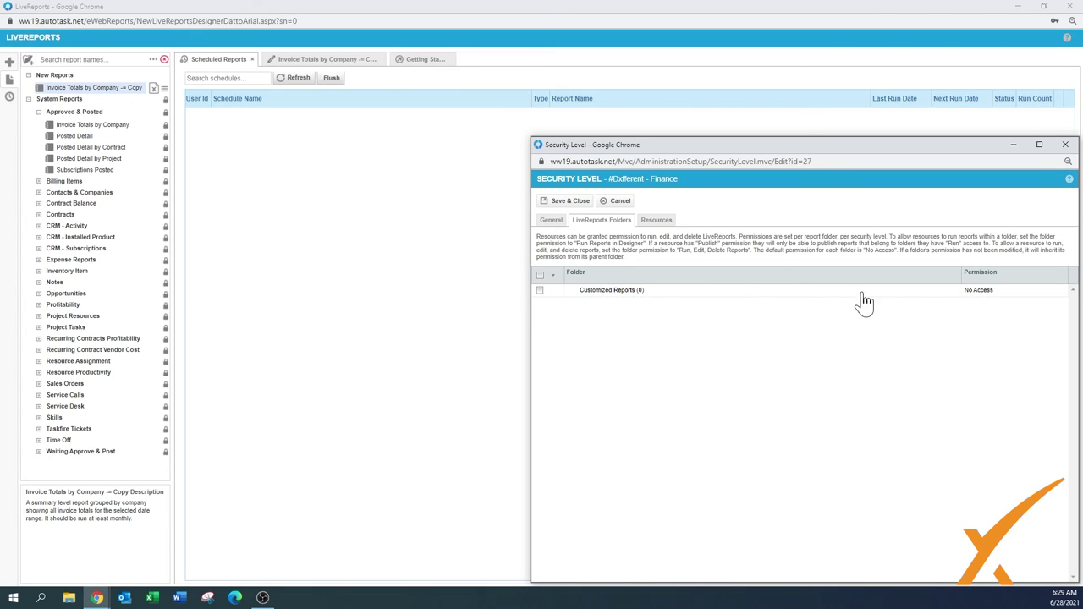
- Grant Run, Edit, Delete Reports on the Customized Reports folder and save the row
right_click(596, 298)
click(543, 298)
right_click(538, 290)
click(542, 291)
right_click(974, 291)
click(977, 296)
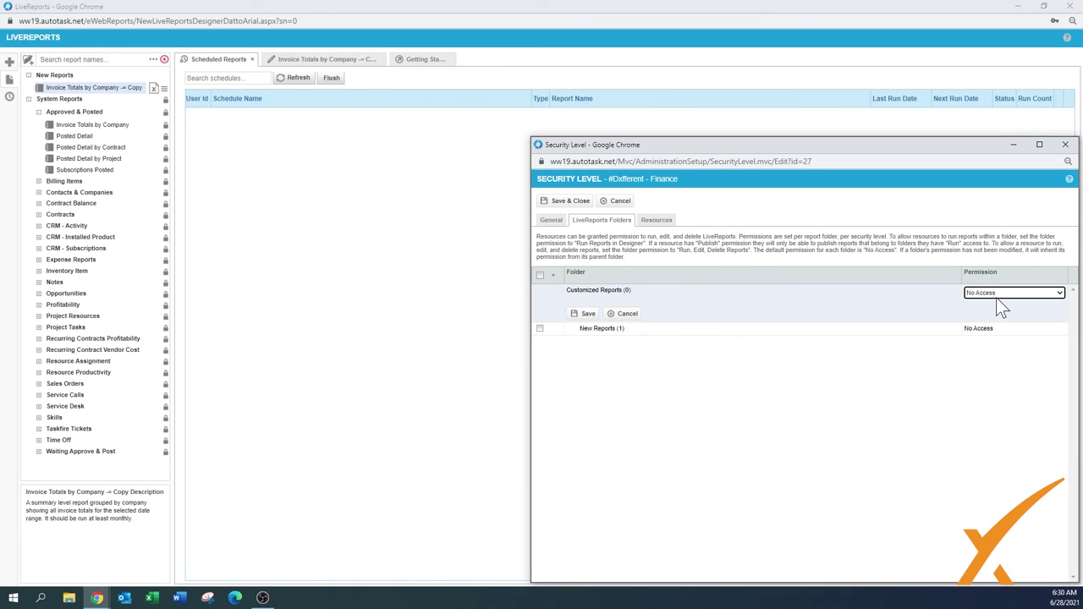
click(994, 296)
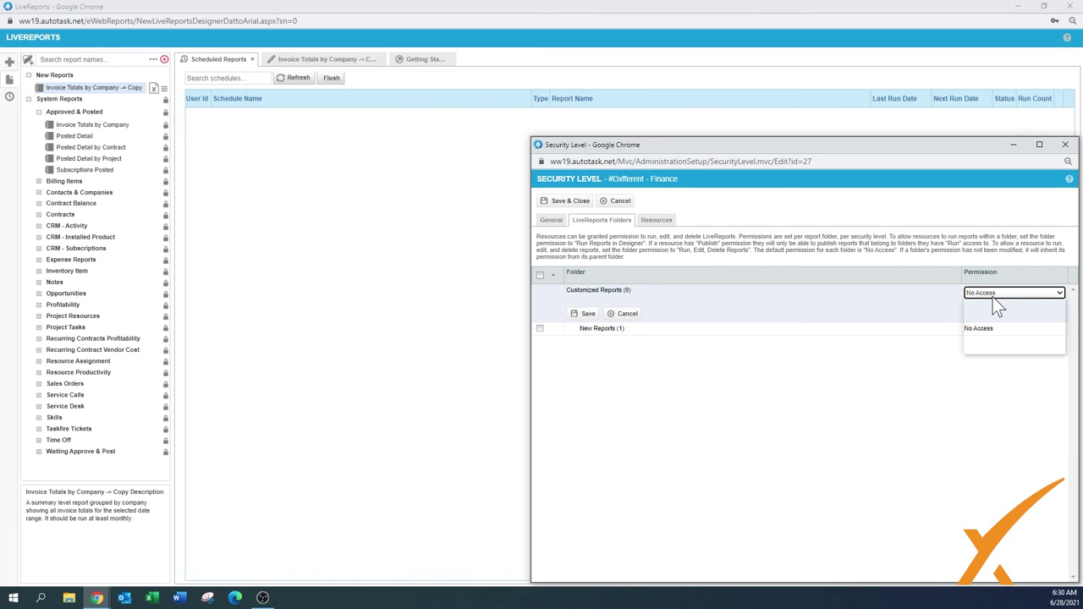
click(984, 342)
click(1059, 295)
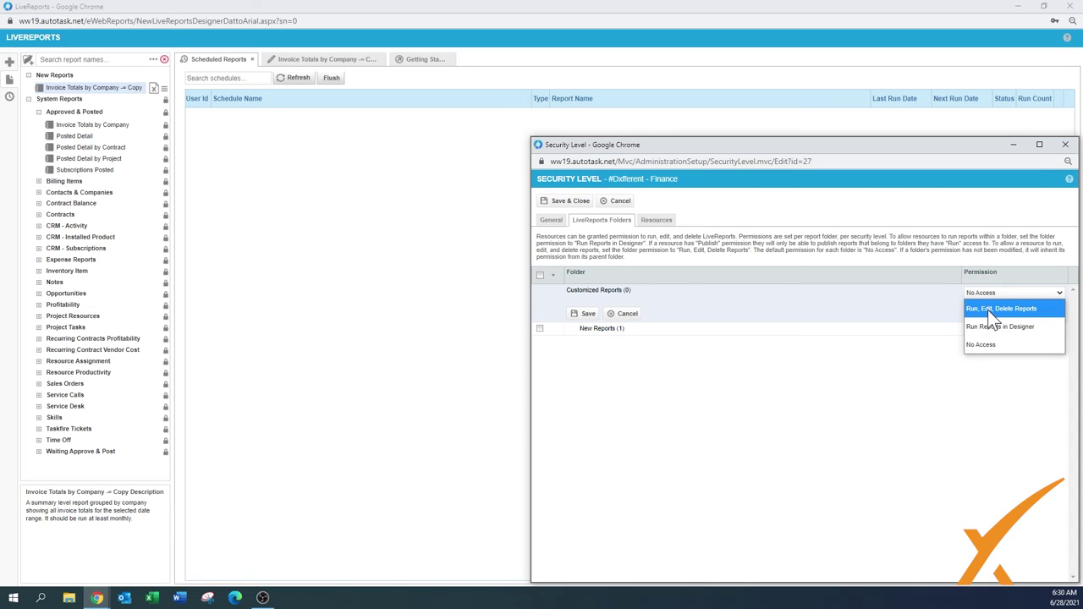
click(988, 310)
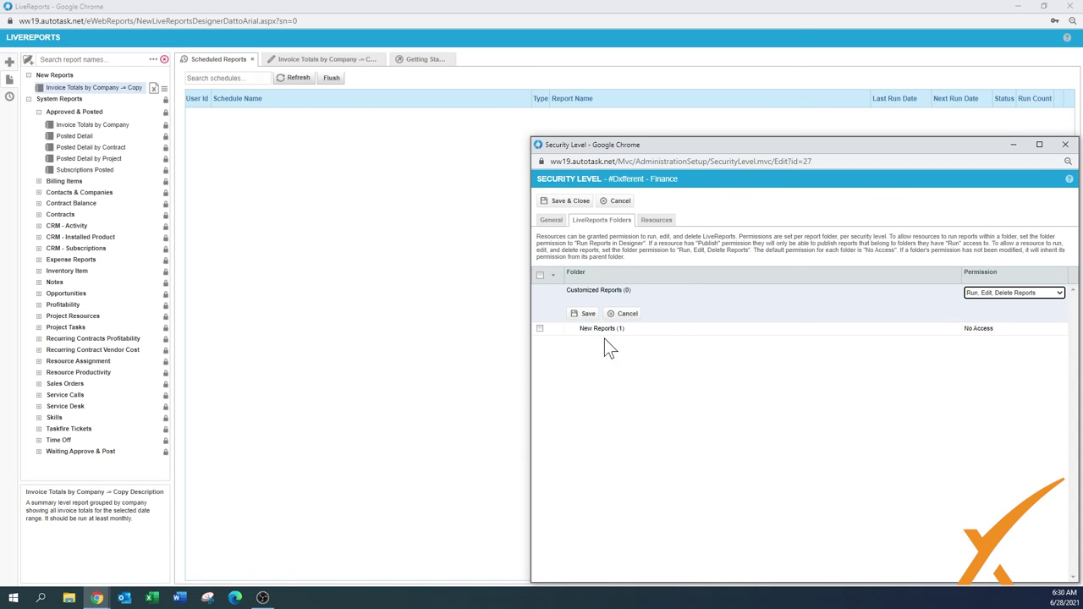
click(586, 314)
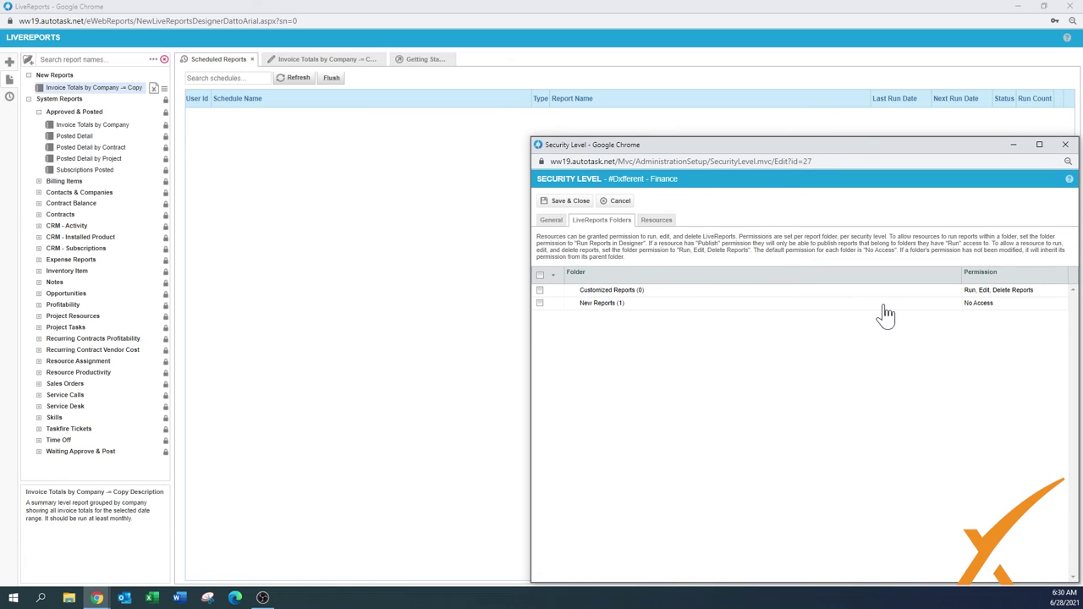
- Grant Run, Edit, Delete Reports on New Reports, save it, and save the security level
click(992, 313)
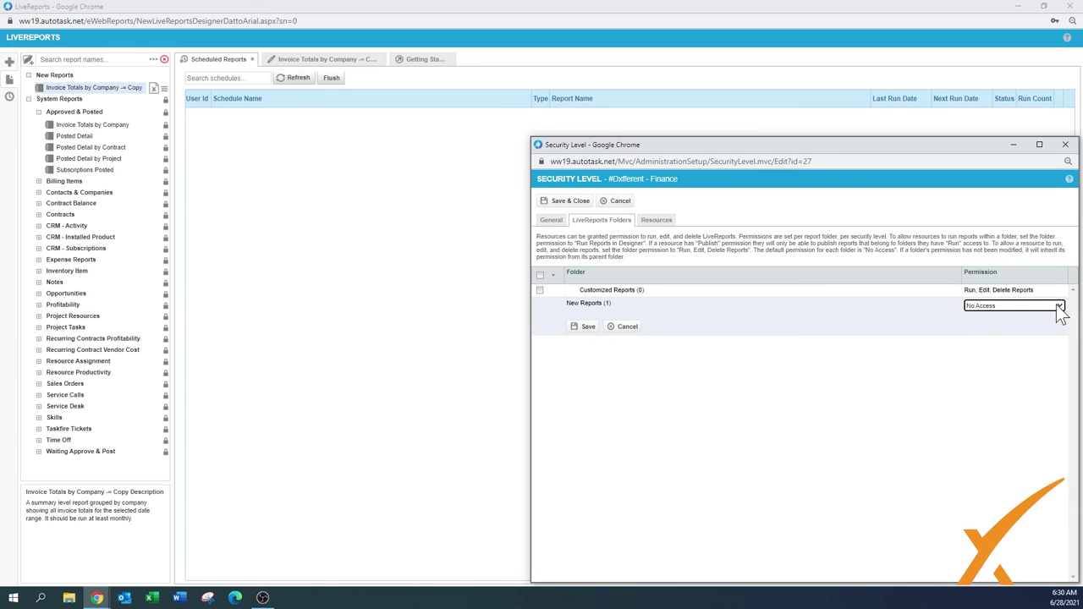
click(1056, 306)
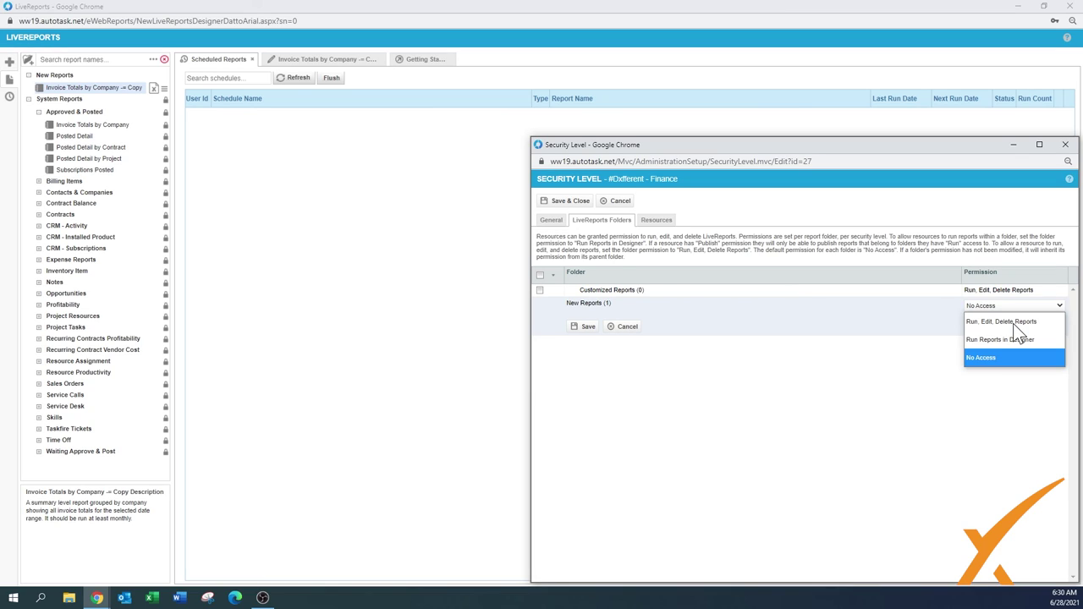
click(1012, 321)
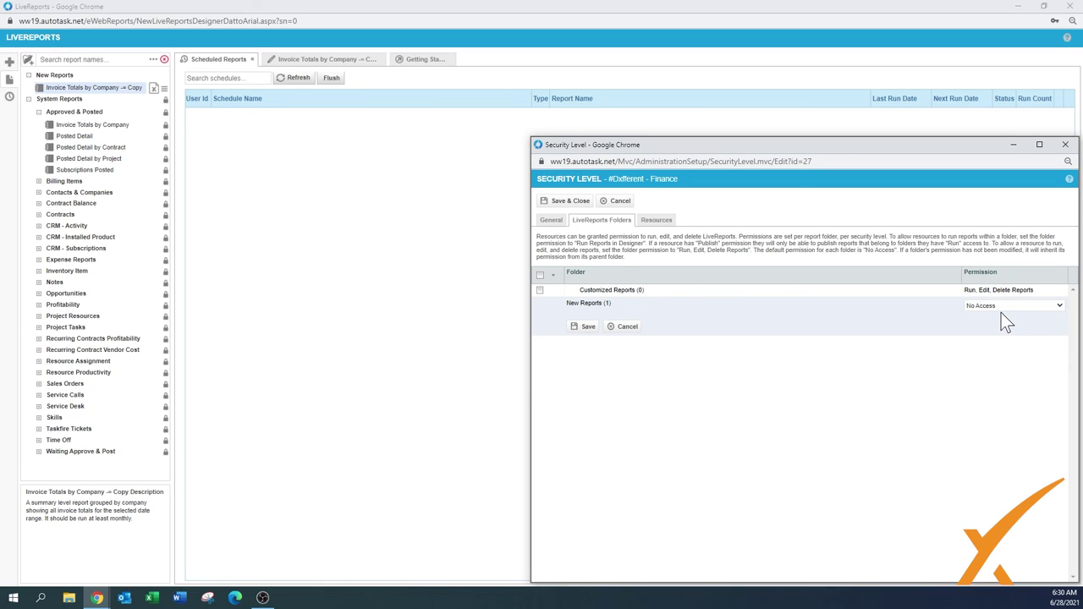
click(587, 330)
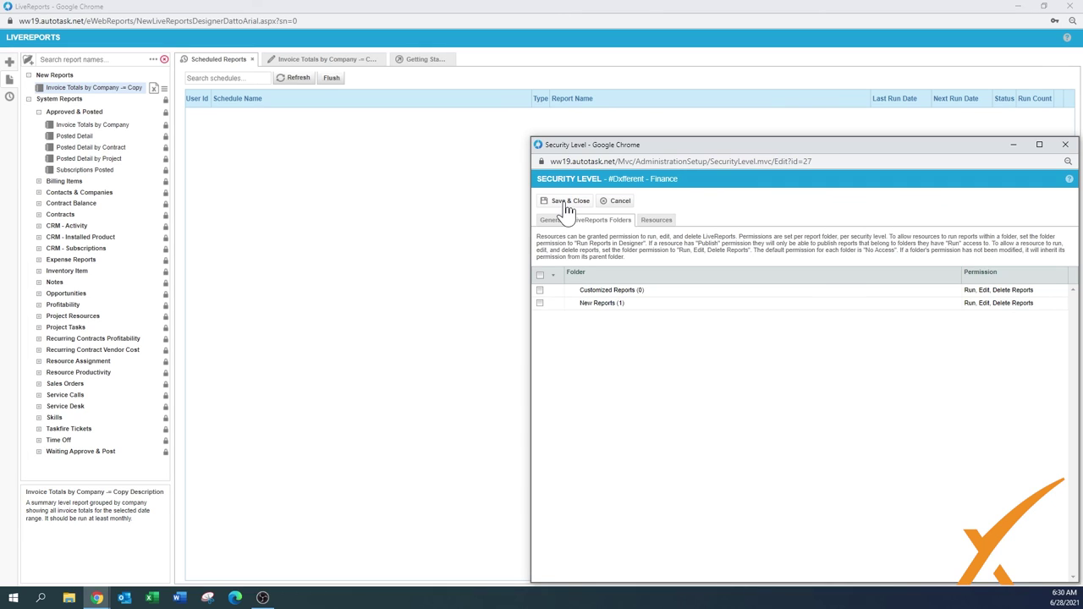
click(569, 203)
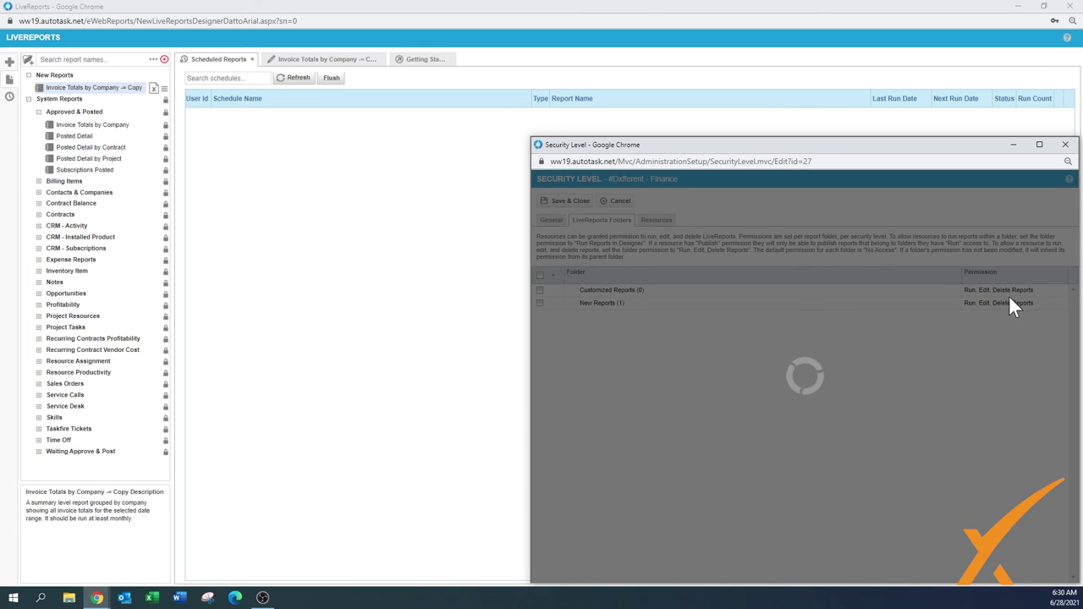